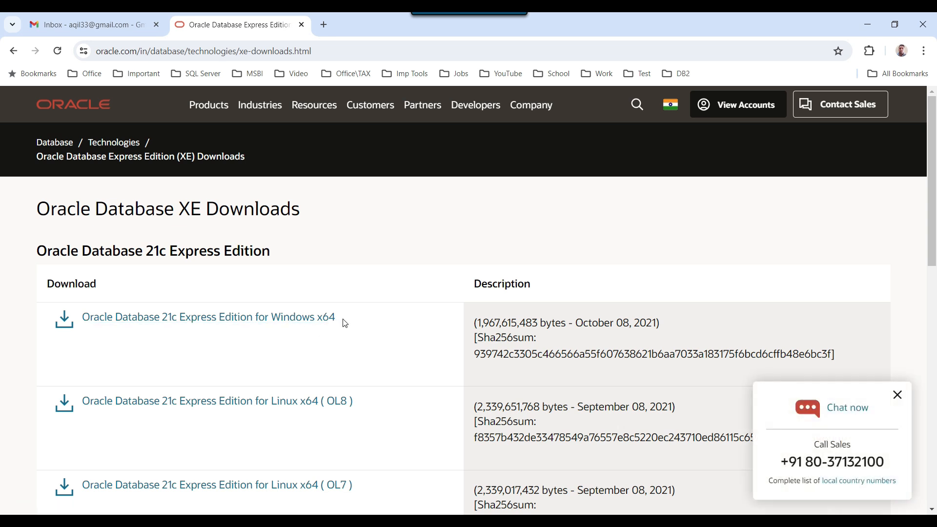
Step: Download Oracle Database 21c XE for Windows x64, cancelling the duplicate OracleXE213_Win64 (1).zip
click(183, 321)
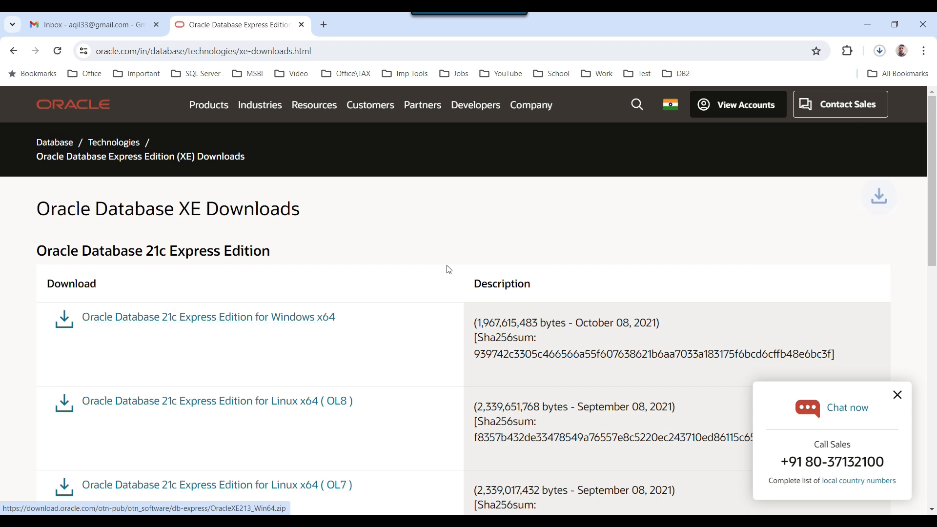
click(883, 54)
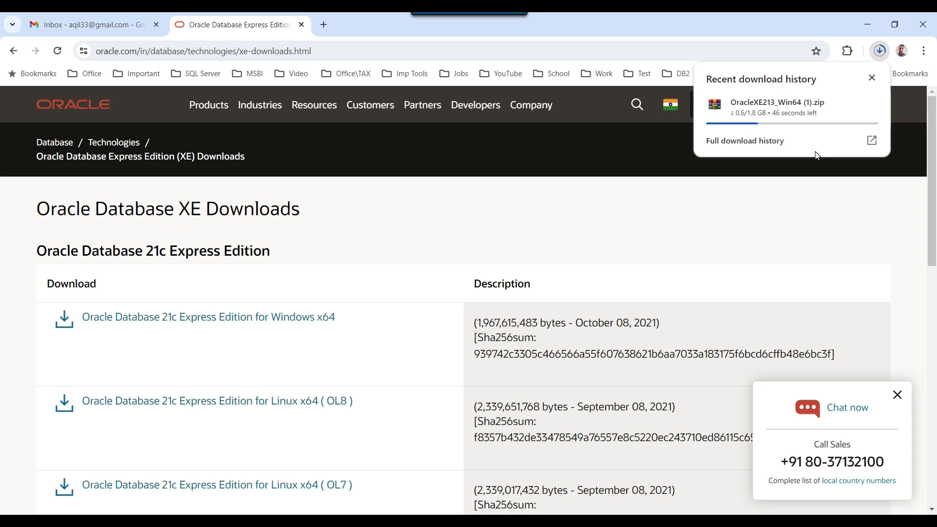
mouse_move(830, 114)
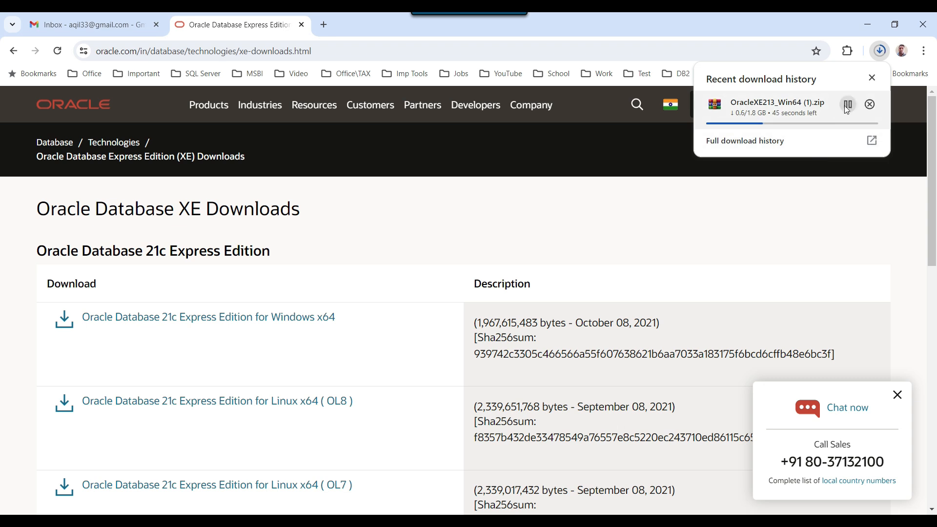
click(871, 105)
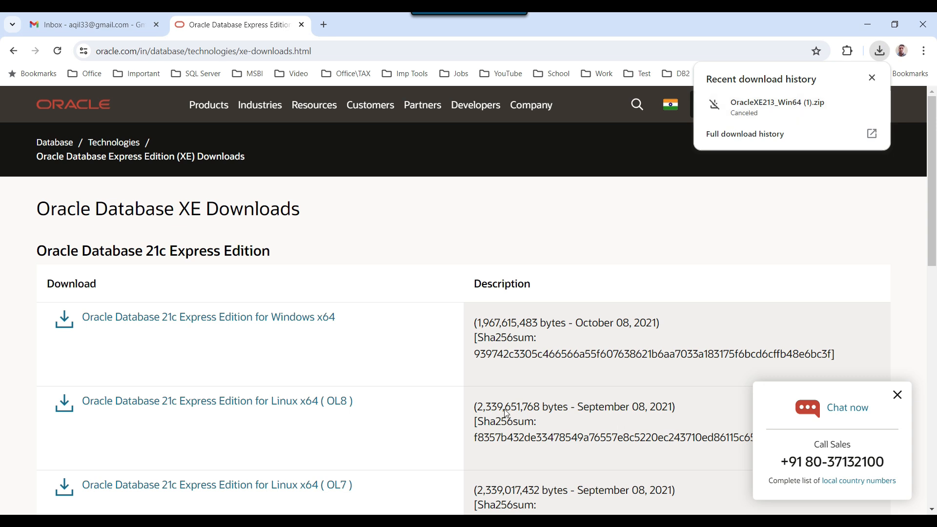
click(289, 520)
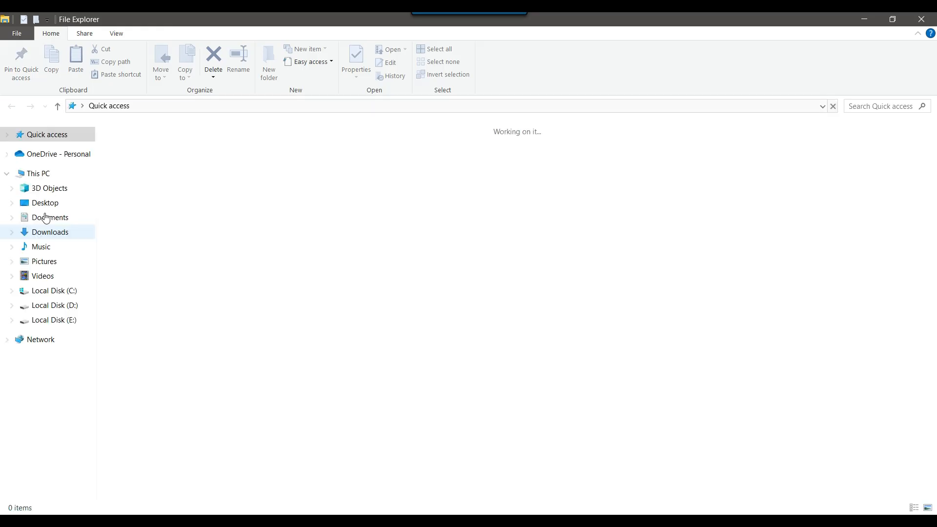
Step: Extract OracleXE213_Win64.zip in Downloads into its own OracleXE213_Win64 folder
click(53, 231)
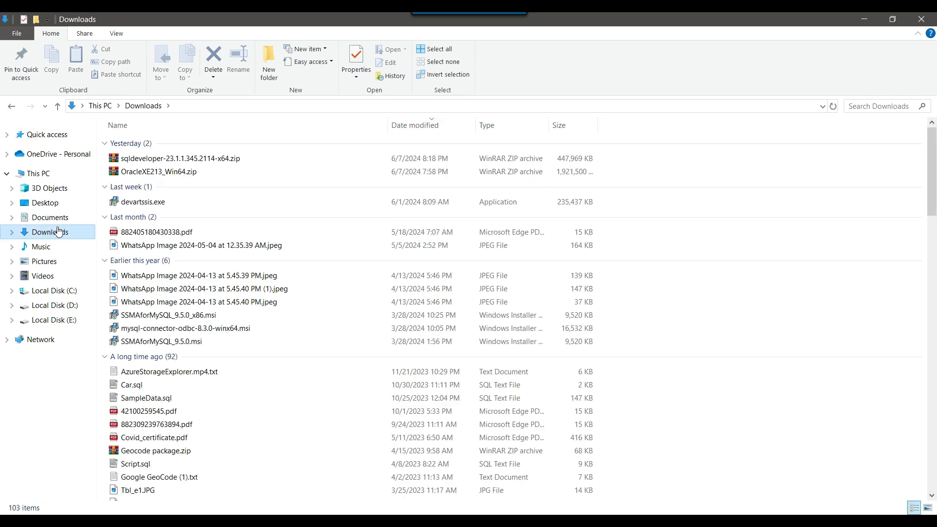
click(166, 175)
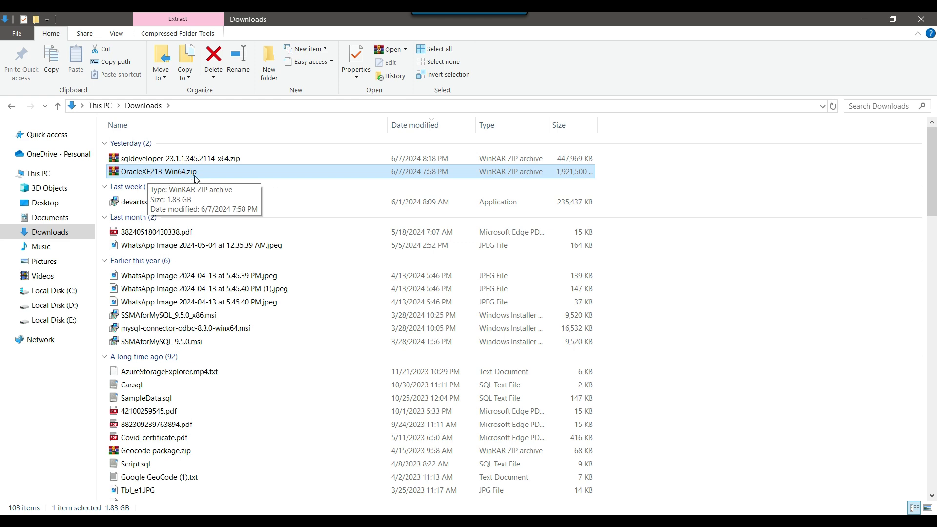
right_click(166, 176)
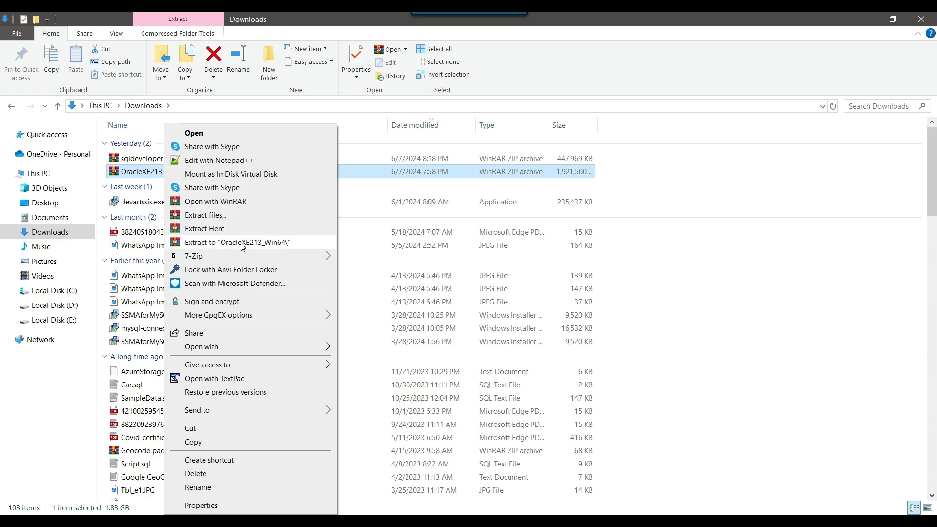
click(256, 244)
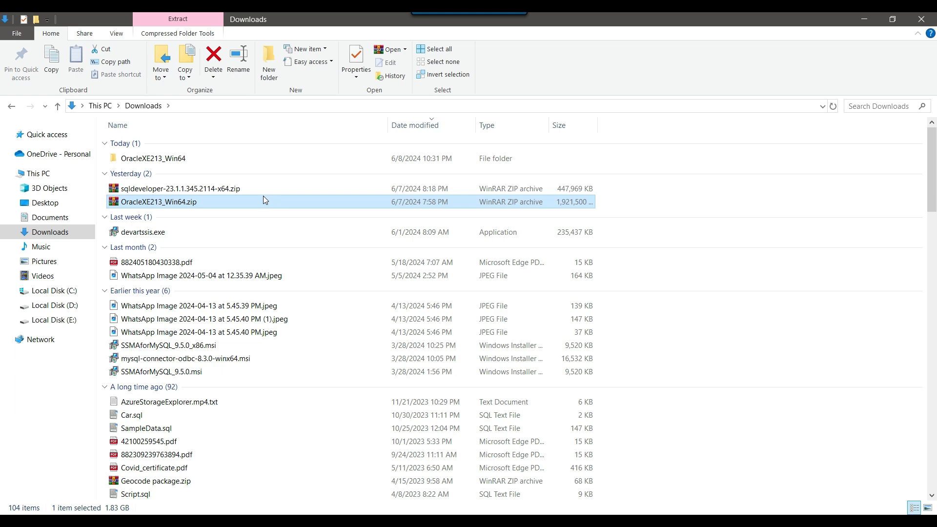
Step: Run setup.exe from the extracted OracleXE213_Win64 folder as administrator
double_click(172, 159)
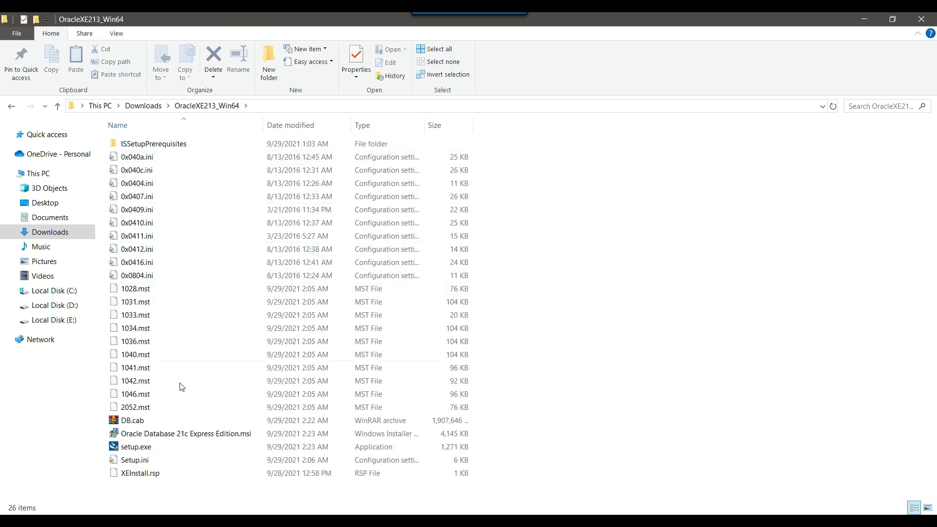
click(130, 447)
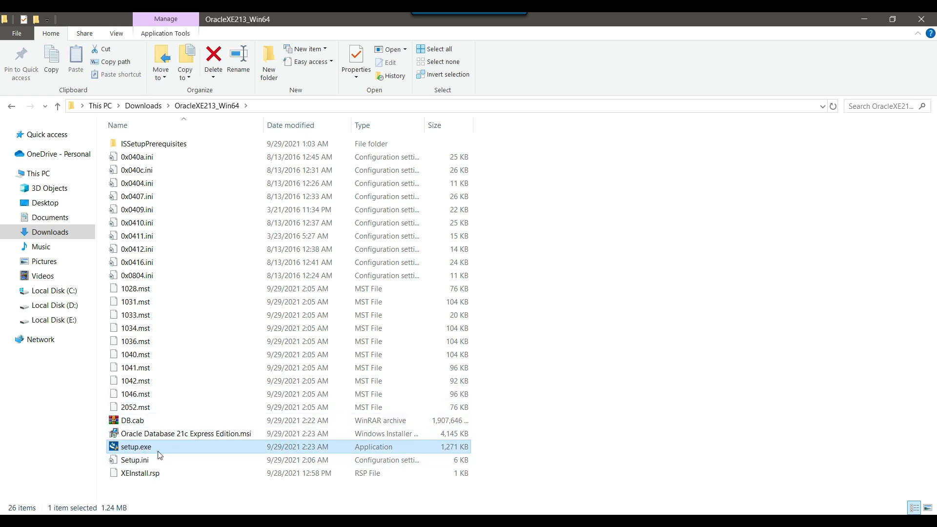
right_click(142, 448)
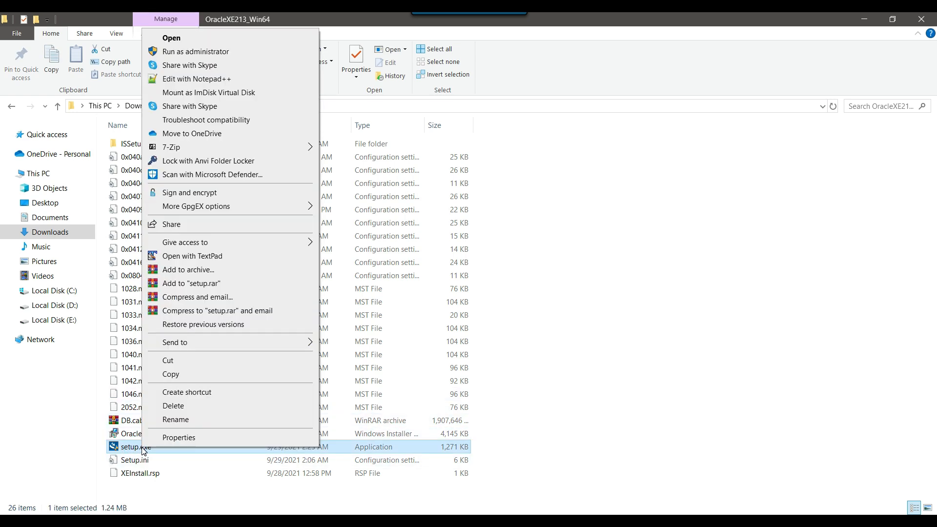
click(187, 52)
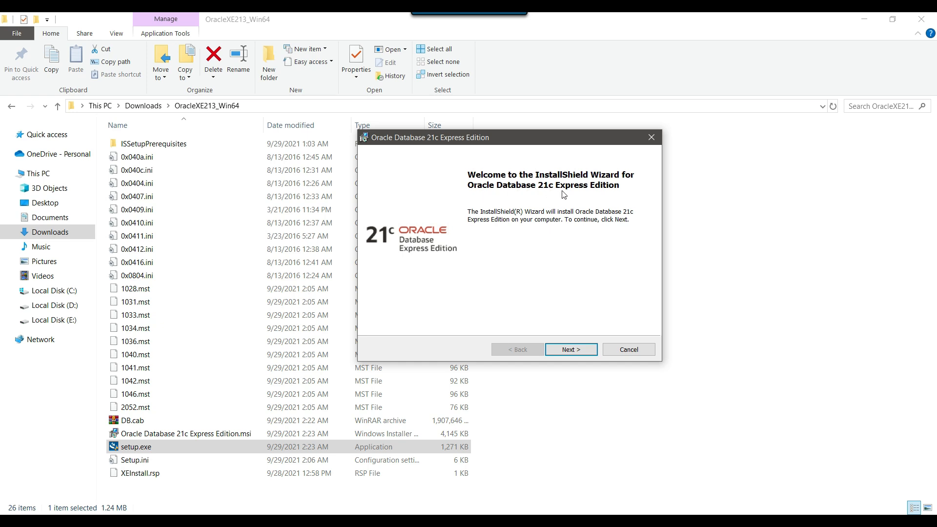
Step: Pass the welcome page and accept the license agreement to reach the Destination Folder step
click(571, 350)
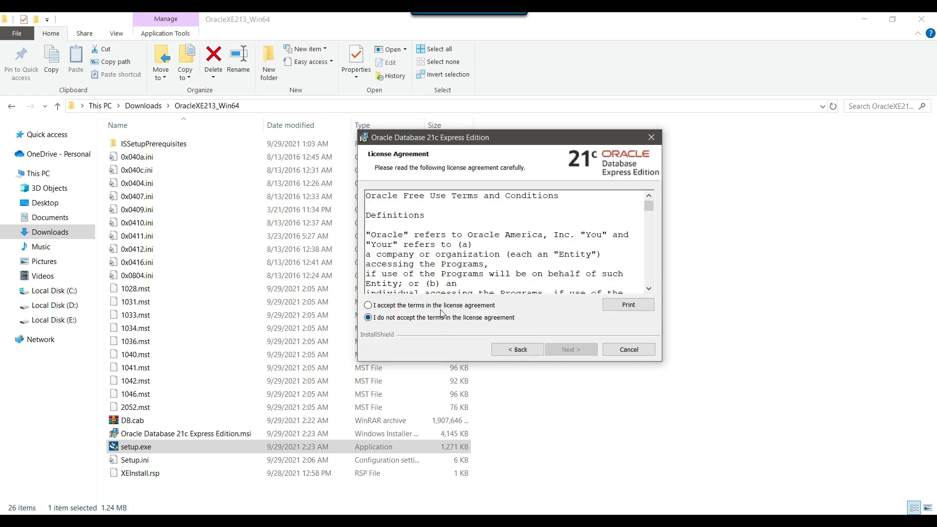
click(431, 306)
click(572, 350)
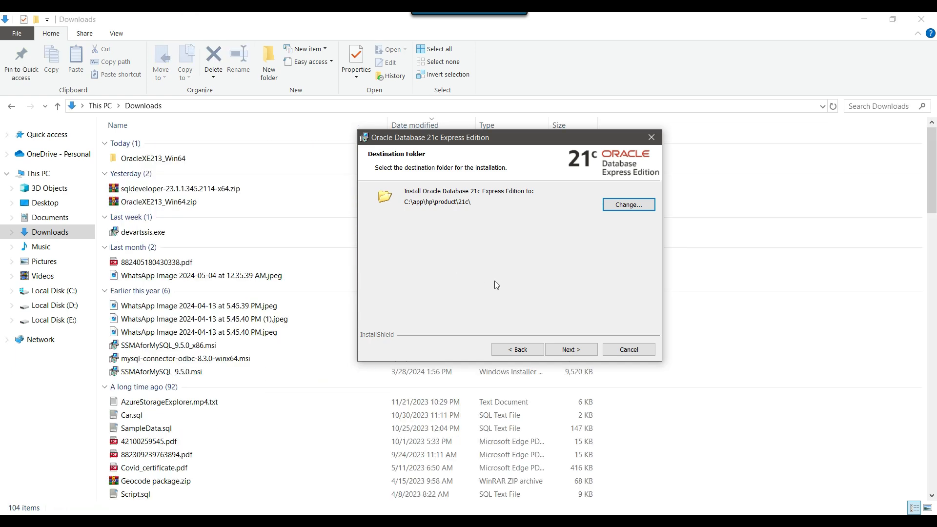
Step: Change the install location to E:\app\hp\product\21c\ by switching drive C to E
click(39, 173)
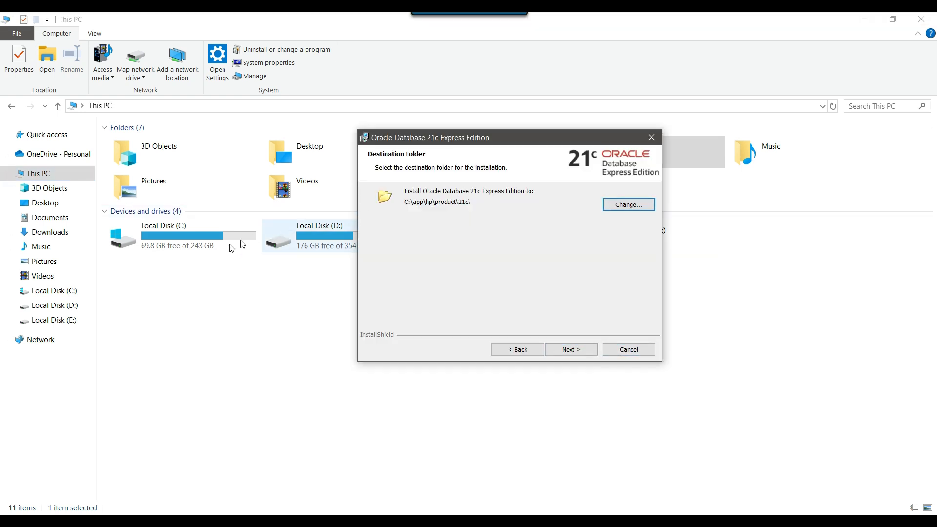
drag(438, 139, 615, 167)
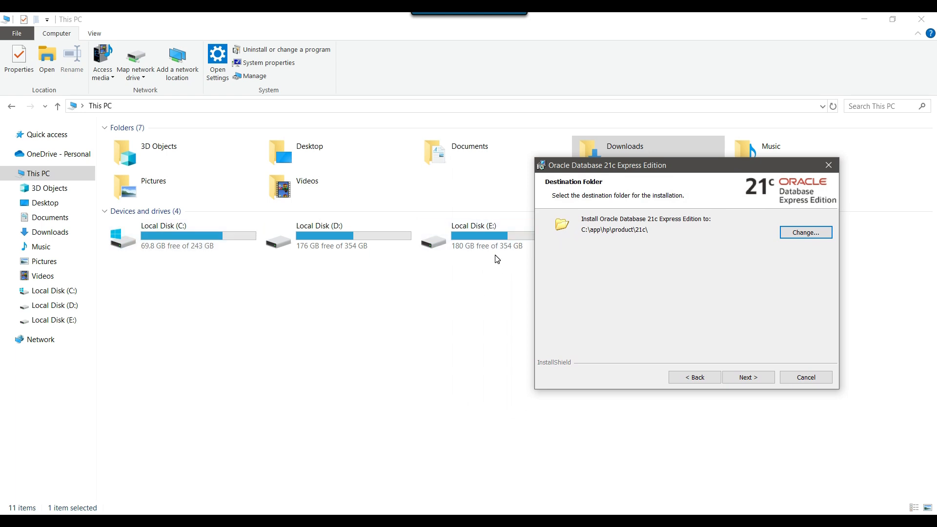
click(806, 233)
click(403, 341)
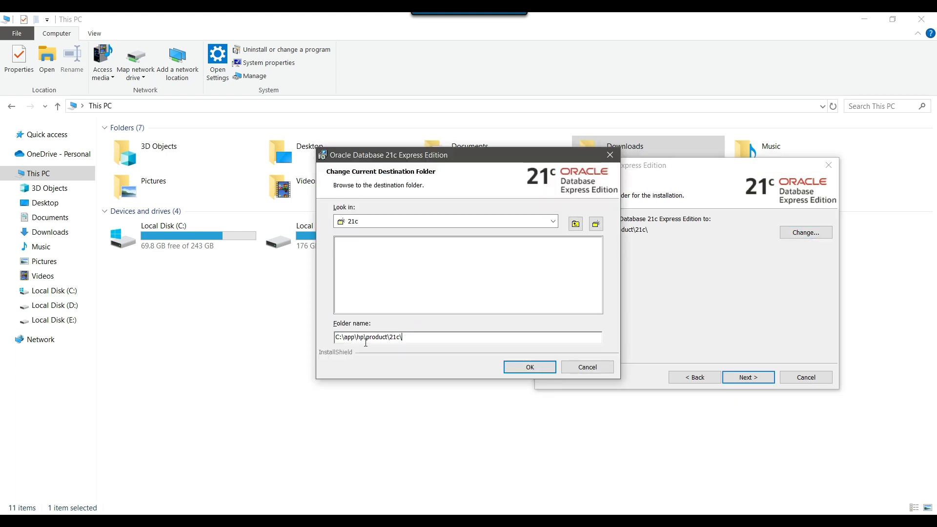
drag(330, 337, 339, 337)
text(E)
click(533, 371)
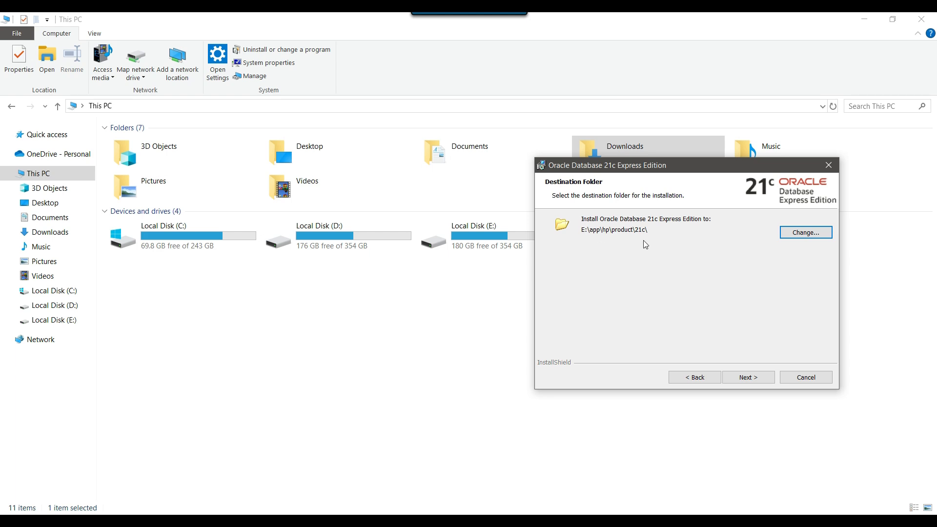
click(746, 378)
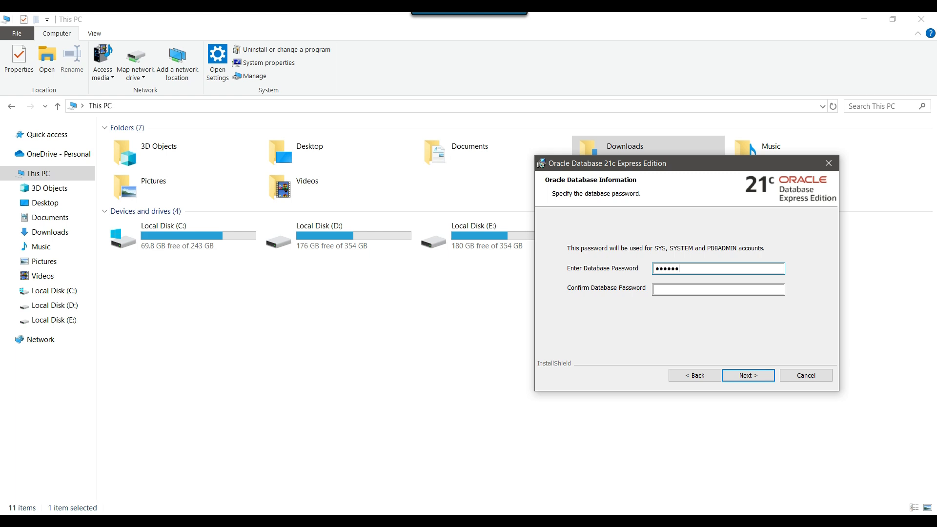
Step: Confirm the SYS, SYSTEM and PDBADMIN database password and proceed to the Summary
click(671, 290)
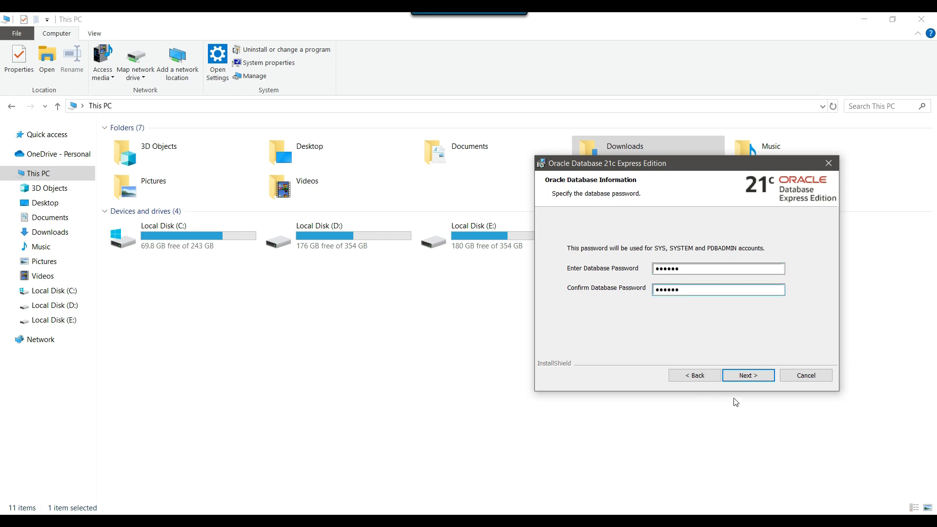
click(747, 377)
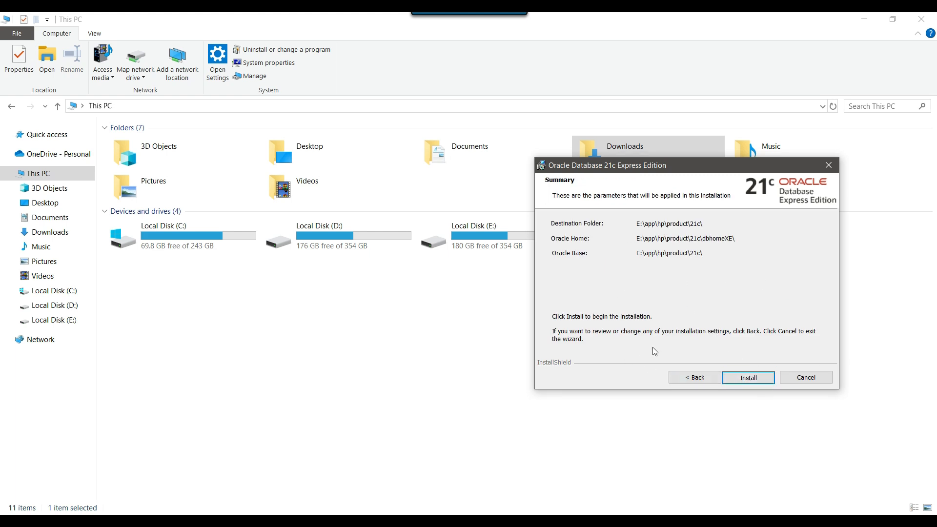
Step: Install Oracle Database 21c XE from the Summary page and wait for completion
click(748, 379)
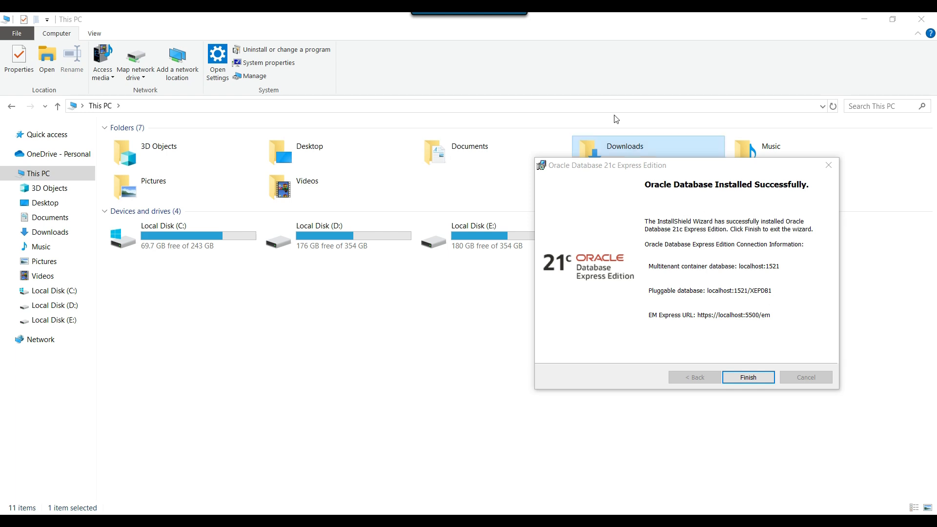
Step: Screenshot the success page's localhost:1521/XEPDB1 connection details, then finish the installer
mouse_move(469, 13)
click(471, 33)
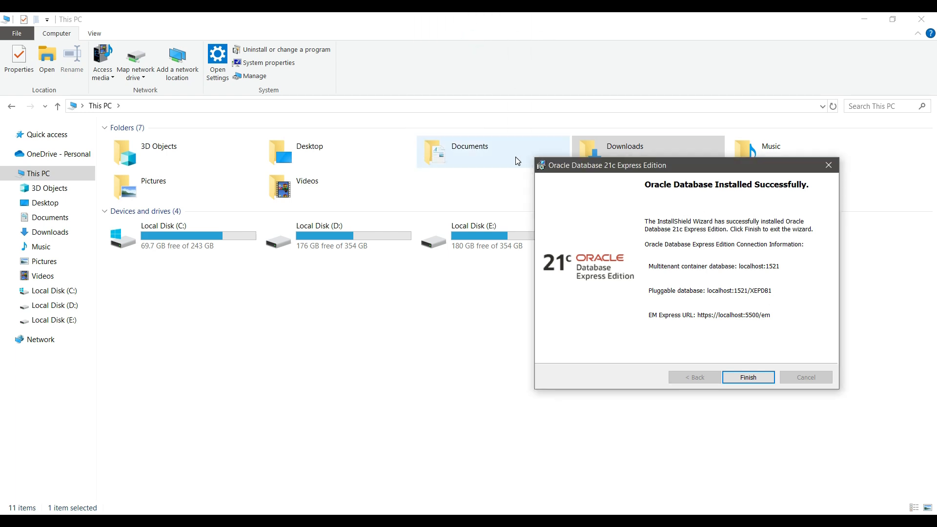
drag(526, 153, 849, 398)
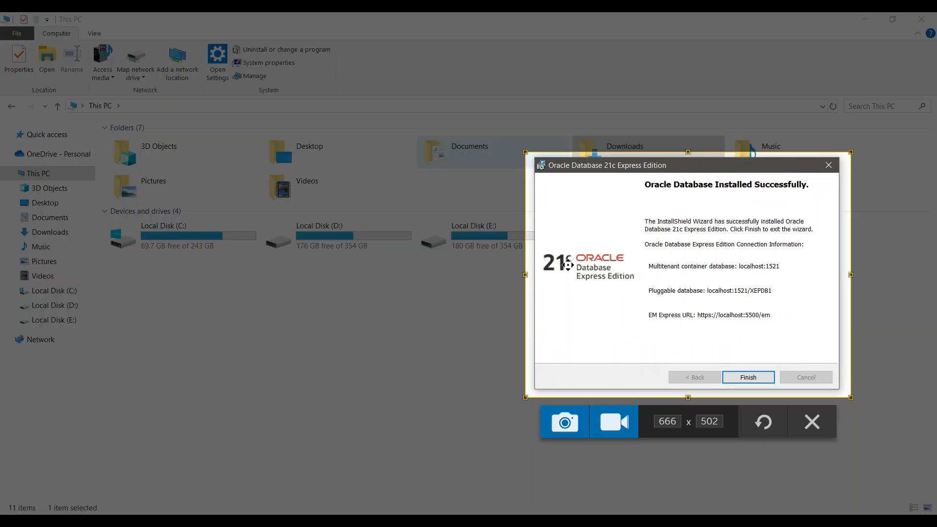
click(565, 422)
click(747, 377)
click(729, 321)
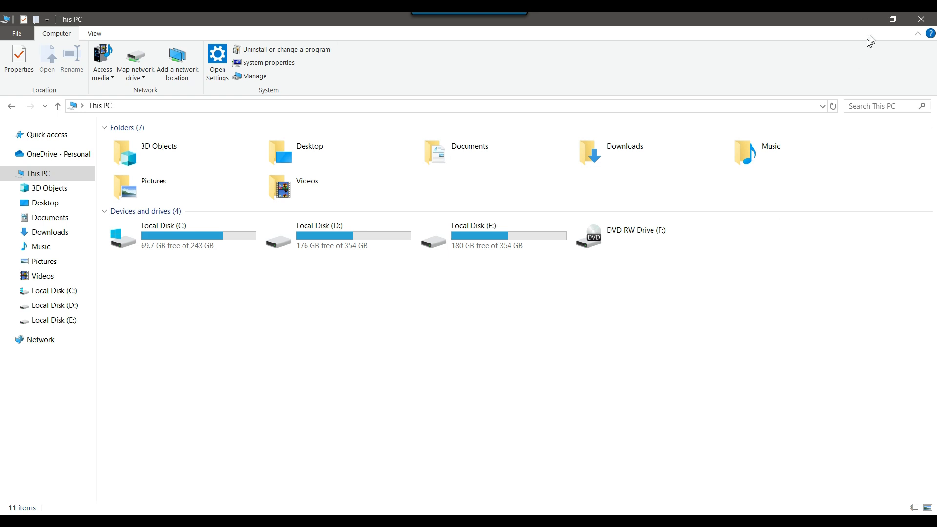
Step: Google 'oracle sql developer download' and open Oracle's SQL Developer Downloads result
key(alt+Tab)
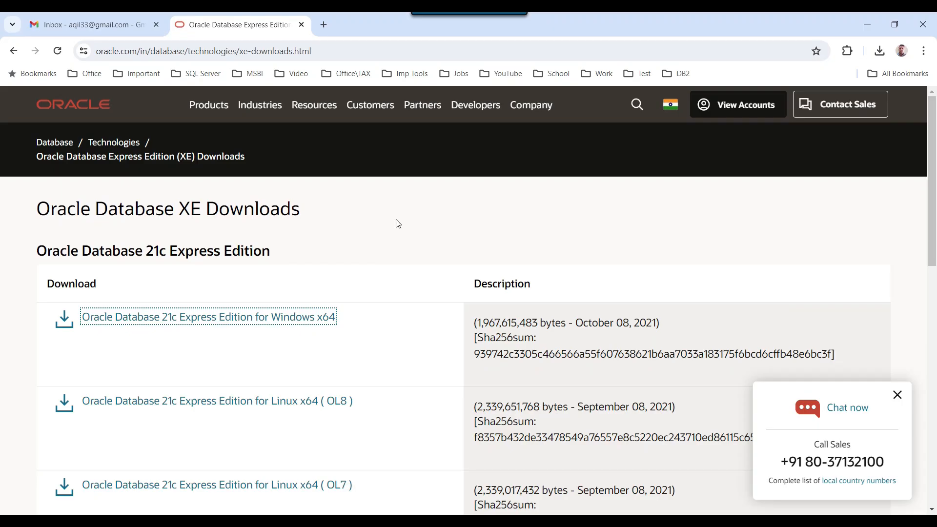
click(354, 55)
text(go)
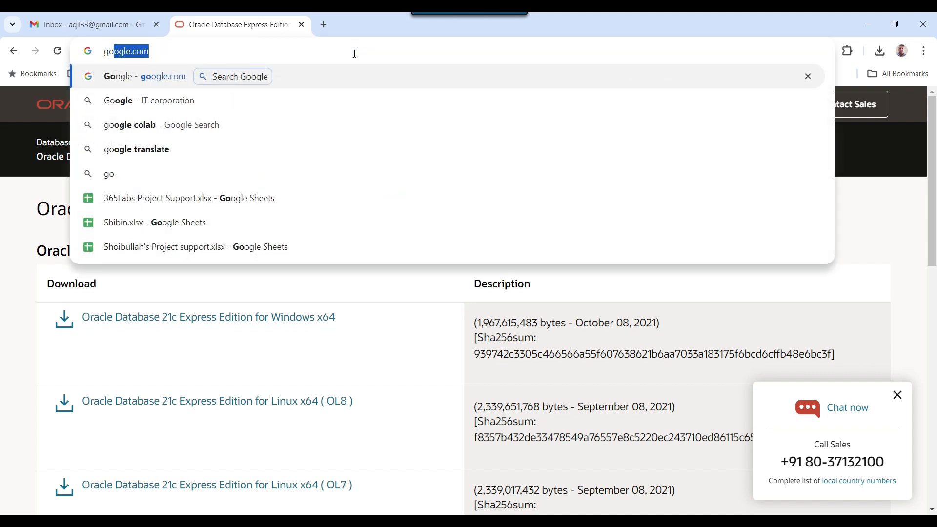
key(Return)
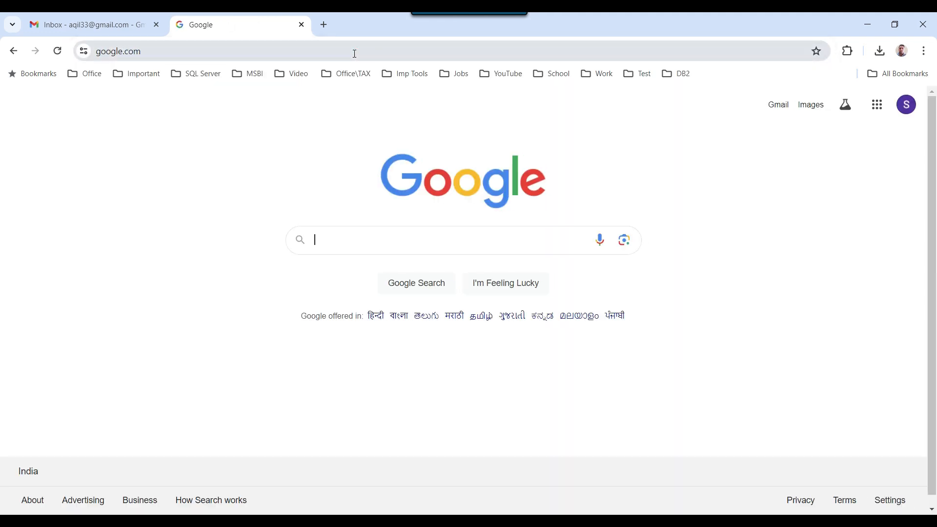
text(oracle sql)
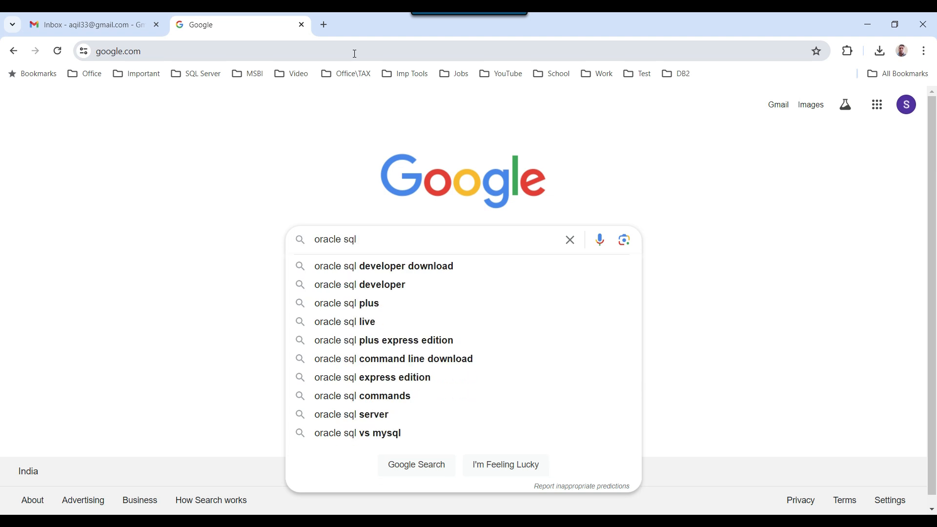
key(Down)
key(Return)
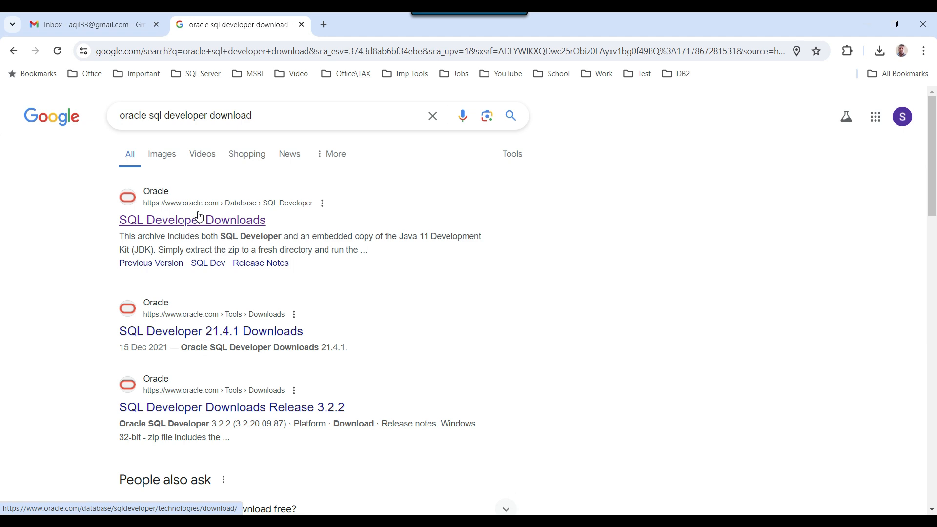
click(167, 221)
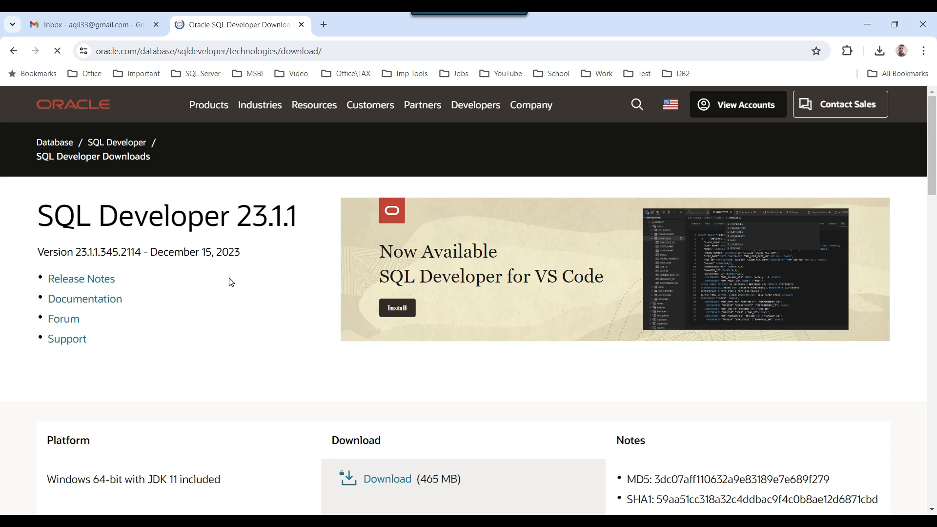
Step: Accept the license and download sqldeveloper-23.1.1.345.2114-x64.zip (Windows 64-bit with JDK 11, 465 MB)
scroll(235, 293, down, 2)
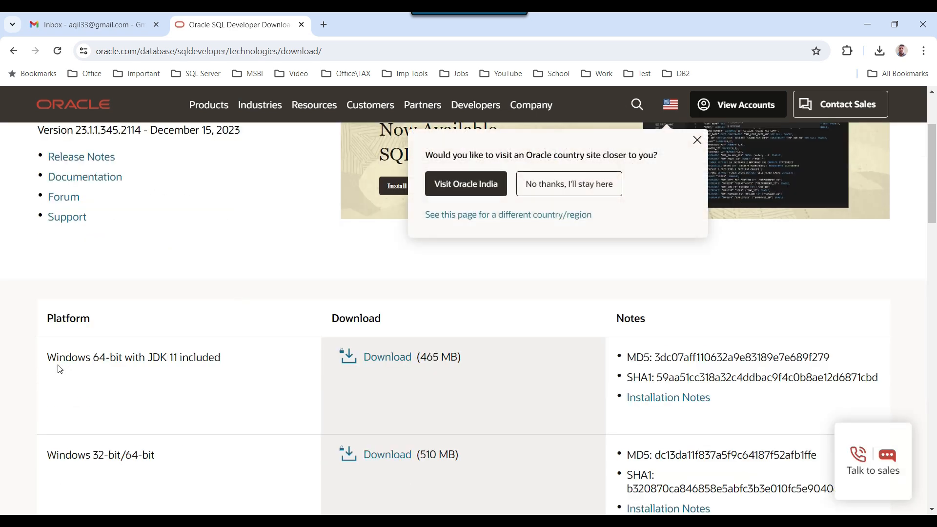
drag(60, 361, 221, 360)
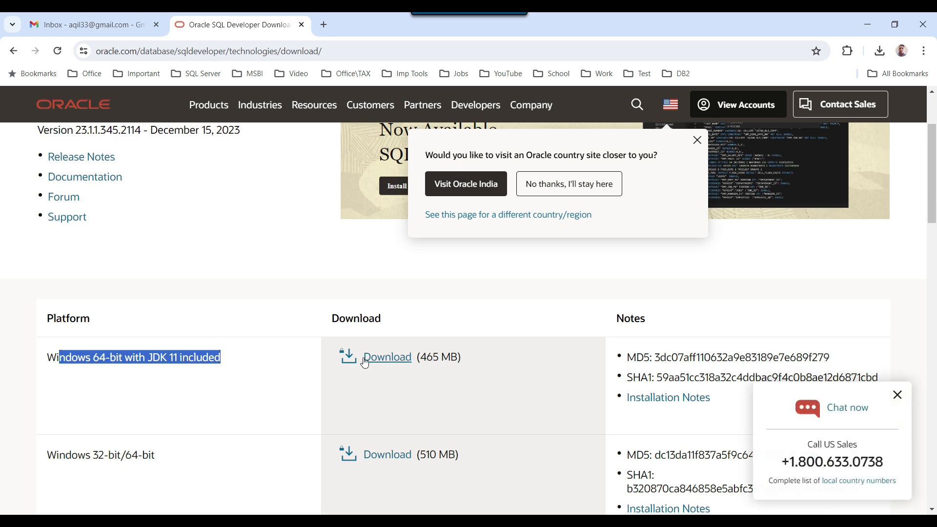
double_click(425, 361)
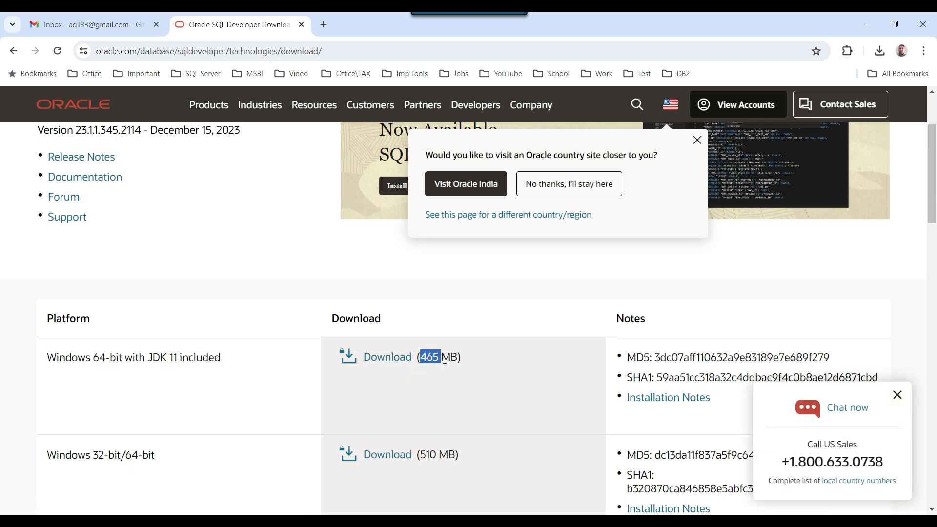
click(383, 359)
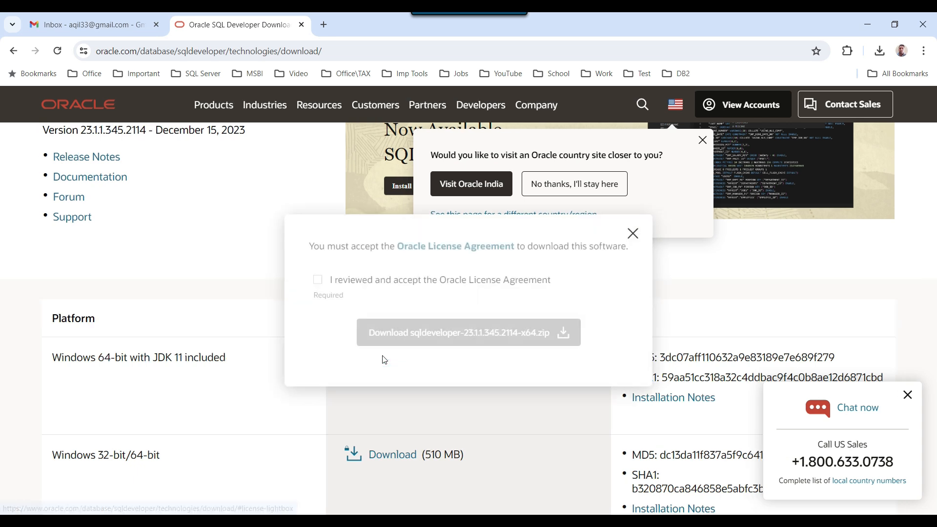
click(323, 284)
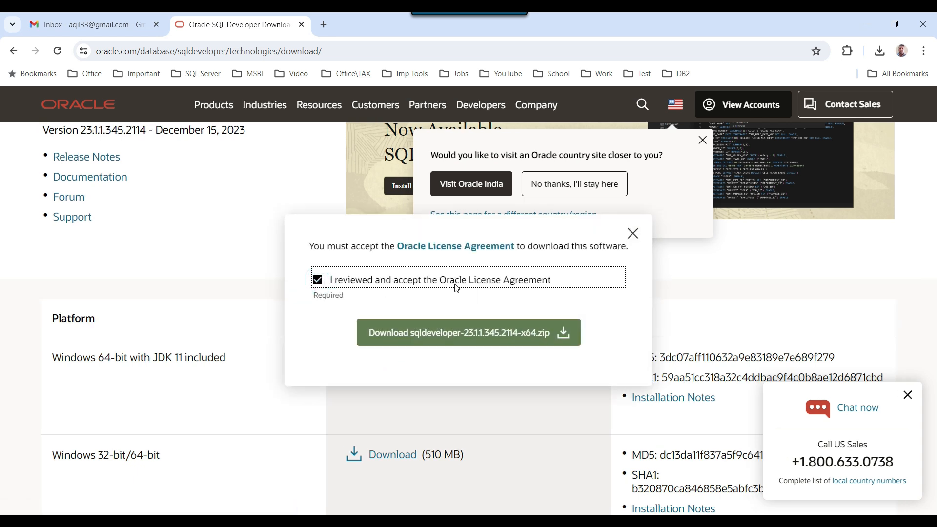
click(440, 337)
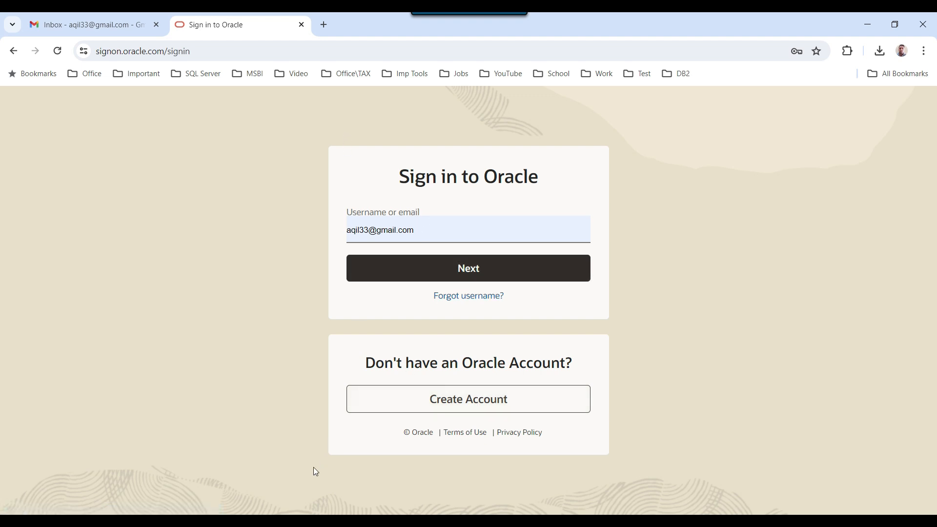
click(283, 501)
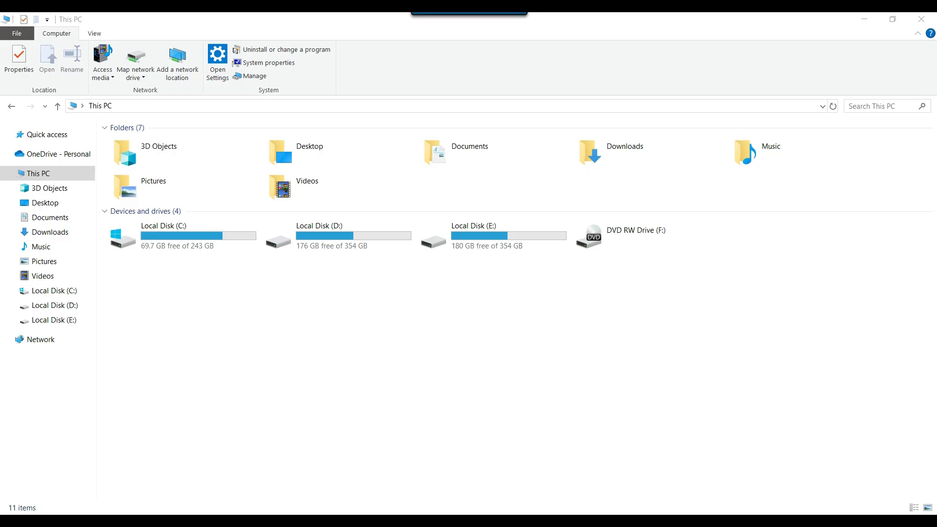
Step: Extract the sqldeveloper zip in Downloads into its own folder
click(57, 233)
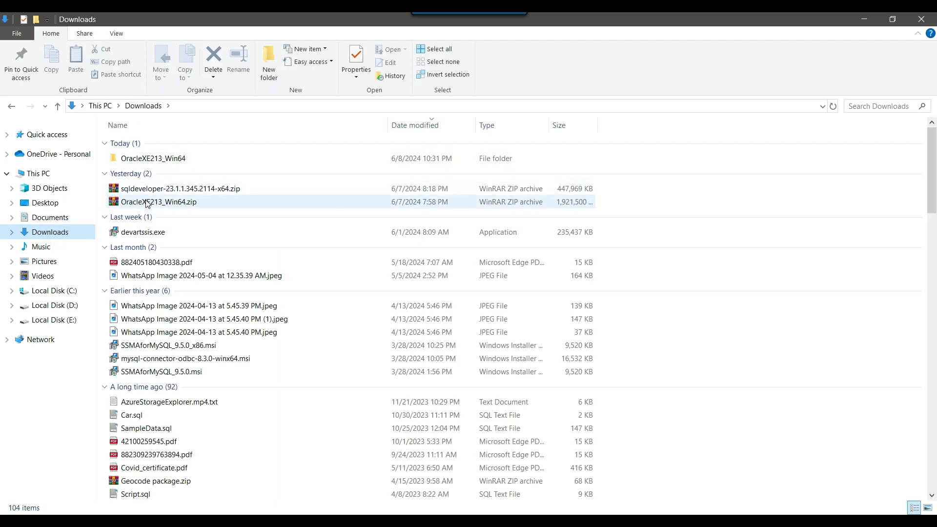
click(149, 193)
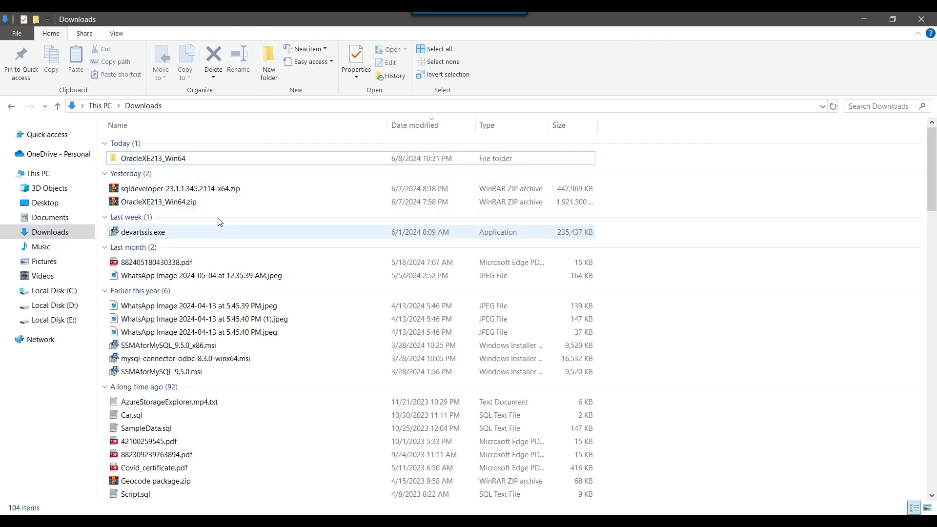
right_click(194, 193)
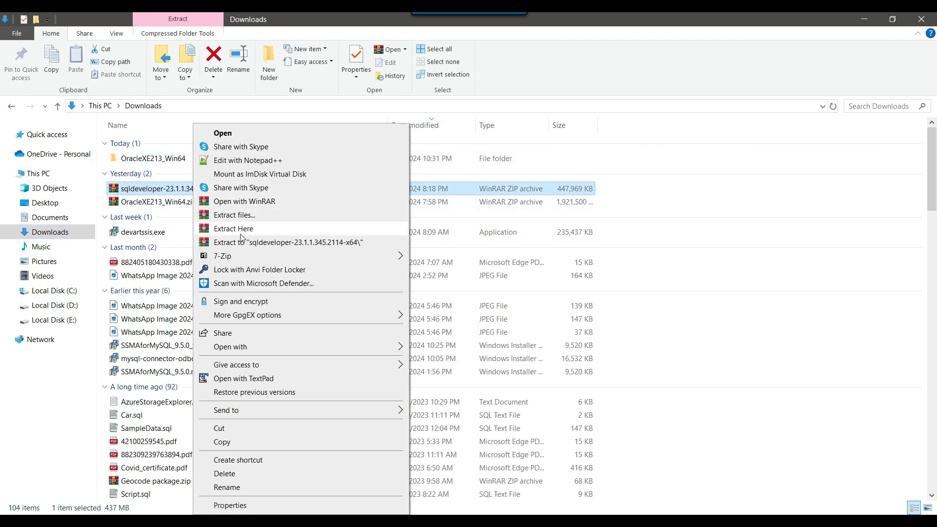
click(279, 244)
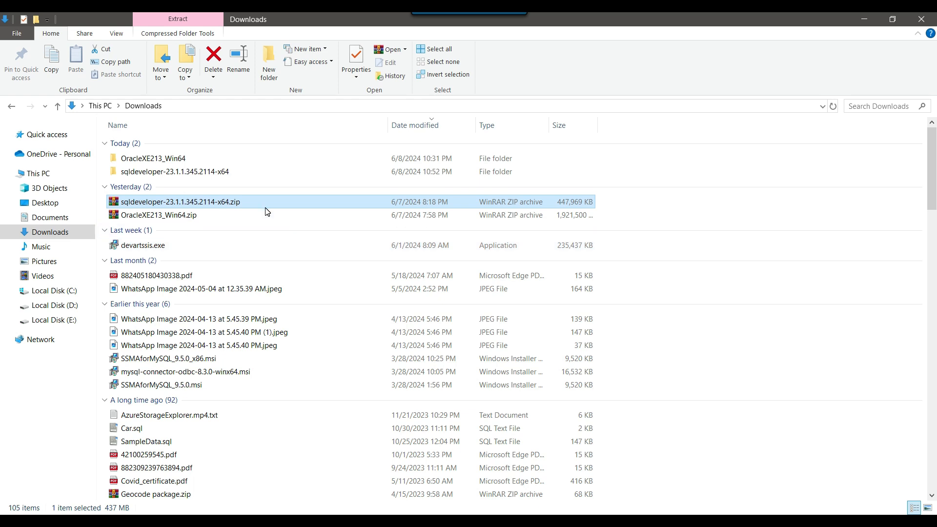
Step: Run sqldeveloper.exe from sqldeveloper-23.1.1.345.2114-x64\sqldeveloper as administrator
double_click(152, 172)
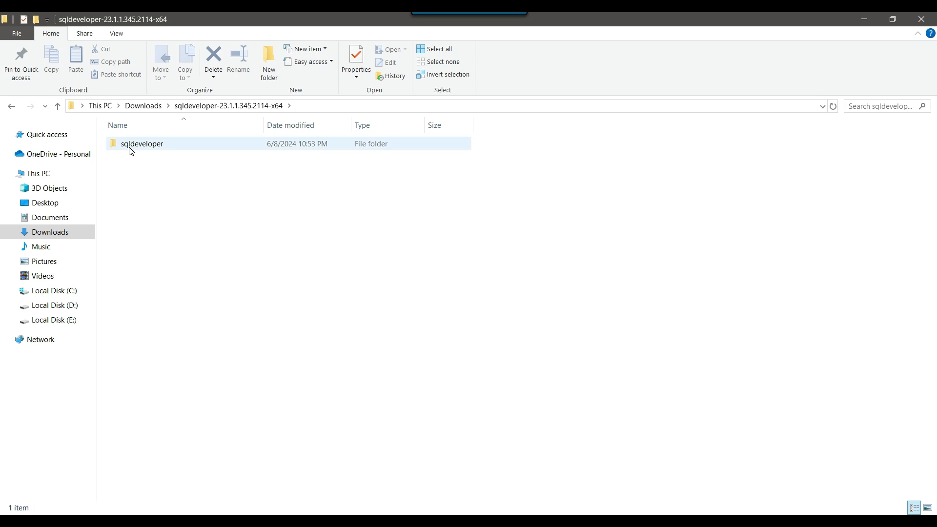
click(141, 148)
double_click(157, 145)
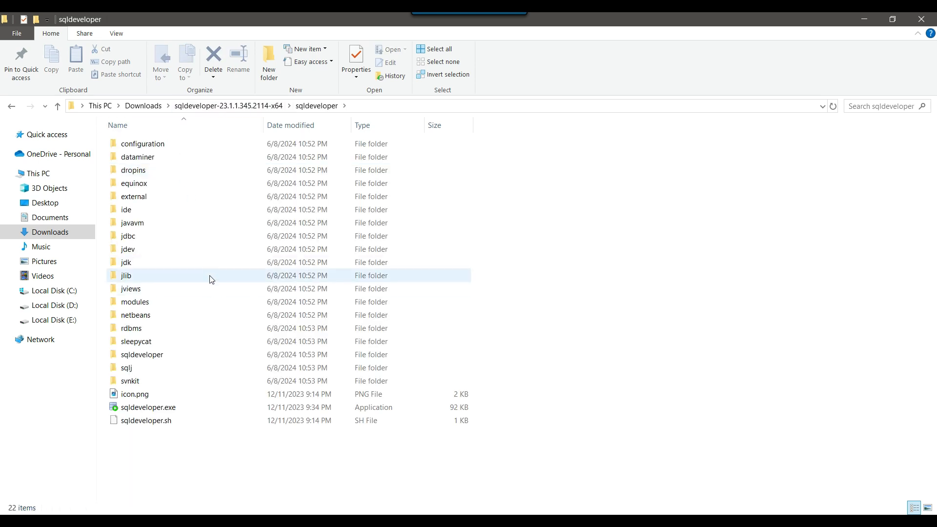
click(163, 409)
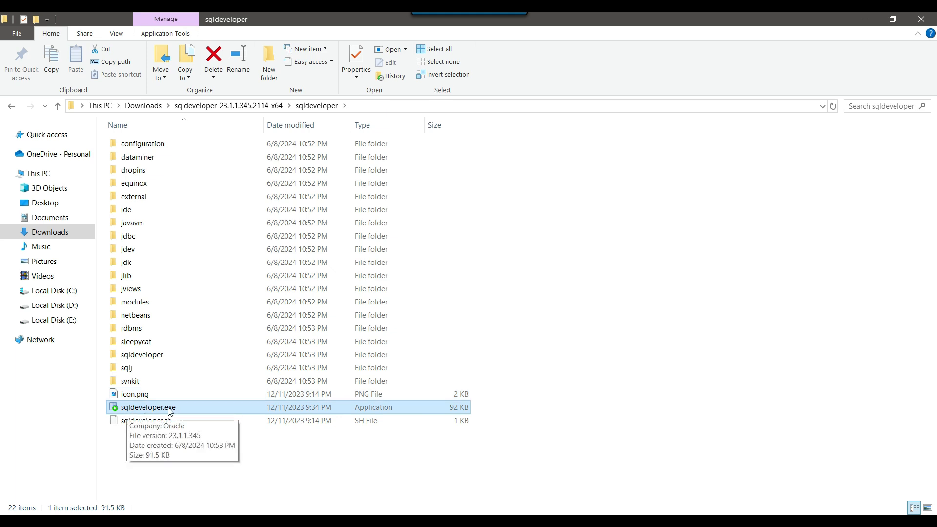
right_click(169, 409)
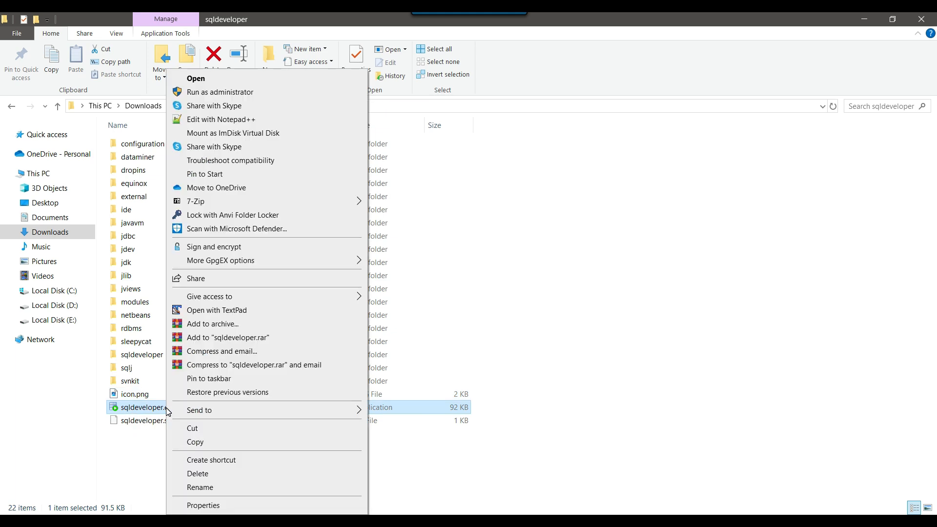
click(205, 93)
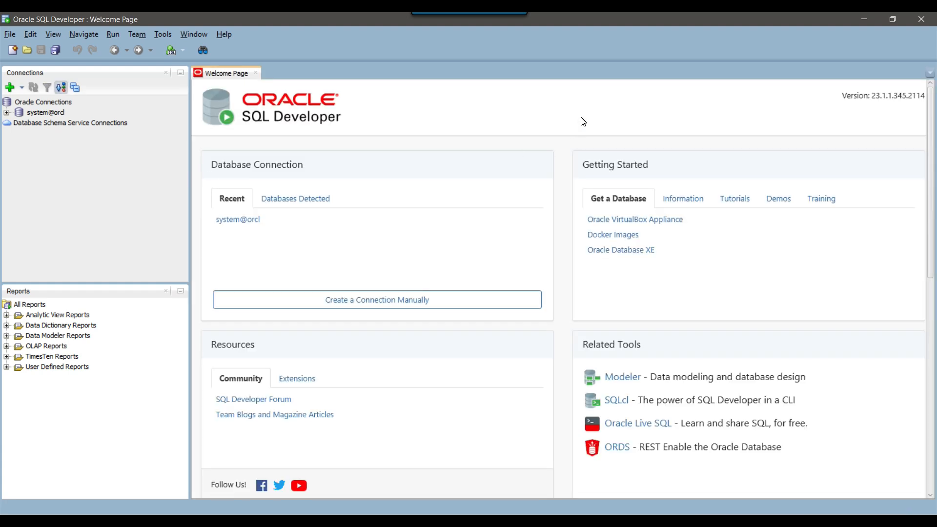
Step: Once SQL Developer 23.1.1 shows its Welcome Page, focus the Connections panel listing system@orcl
click(107, 186)
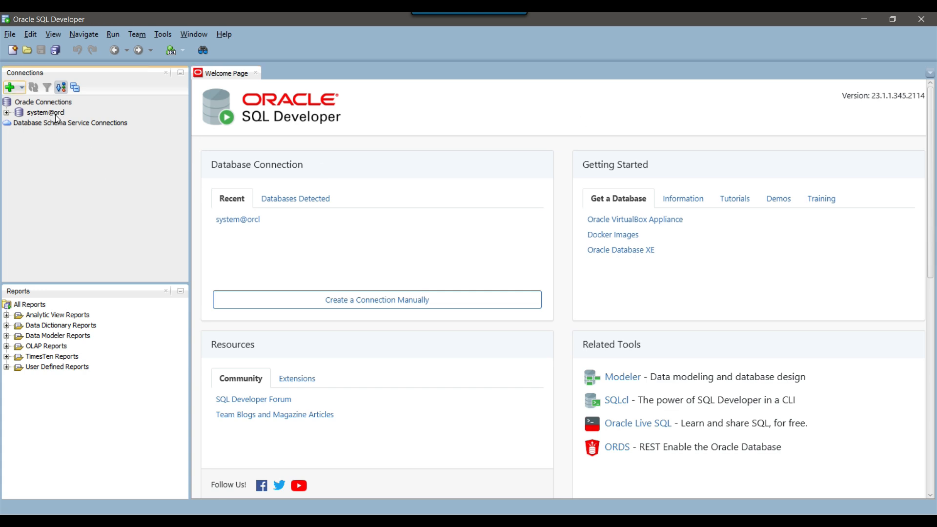
mouse_move(55, 116)
Step: Start a new database connection and name it system@XEPDB1
click(9, 88)
drag(452, 121, 383, 97)
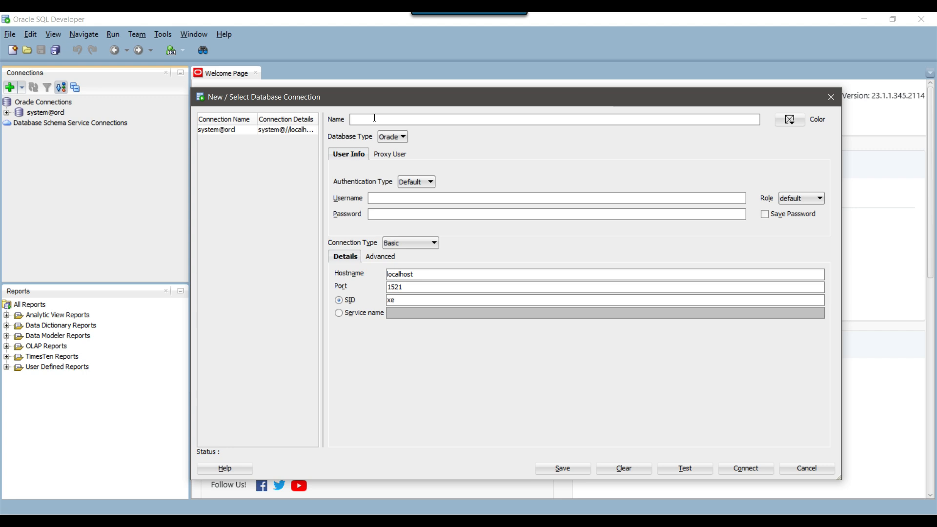
text(system)
drag(373, 119, 352, 119)
drag(416, 122, 382, 116)
Step: Enter username system and the account password, and choose connecting by Service name
click(423, 197)
text(system)
key(Tab)
click(426, 216)
click(339, 313)
click(411, 315)
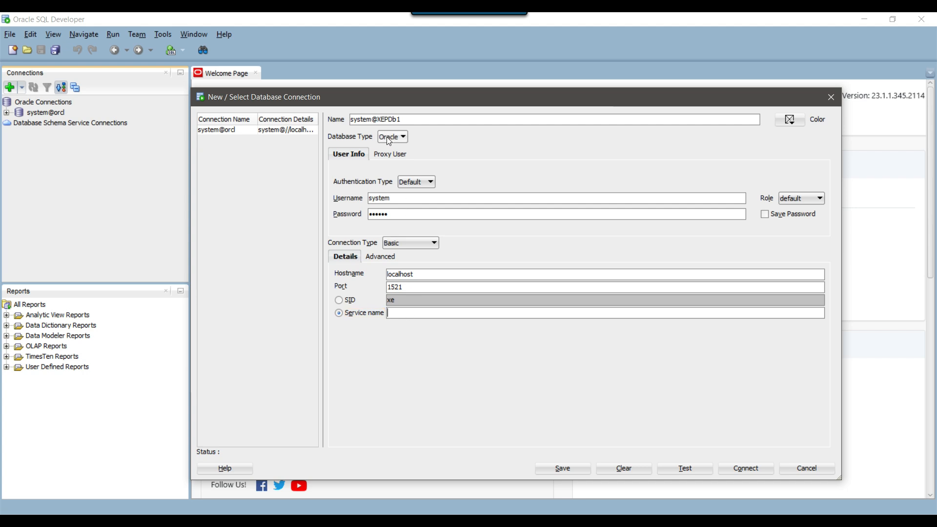
Step: Fix the name's capitalisation to XEPDB1, set service name XEPDB1, then test and connect
drag(378, 119, 414, 121)
click(683, 521)
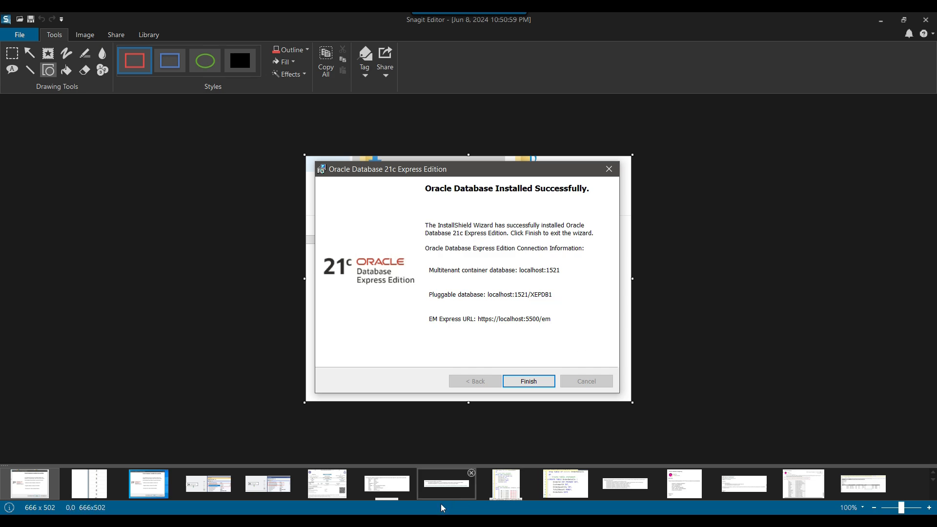
click(679, 521)
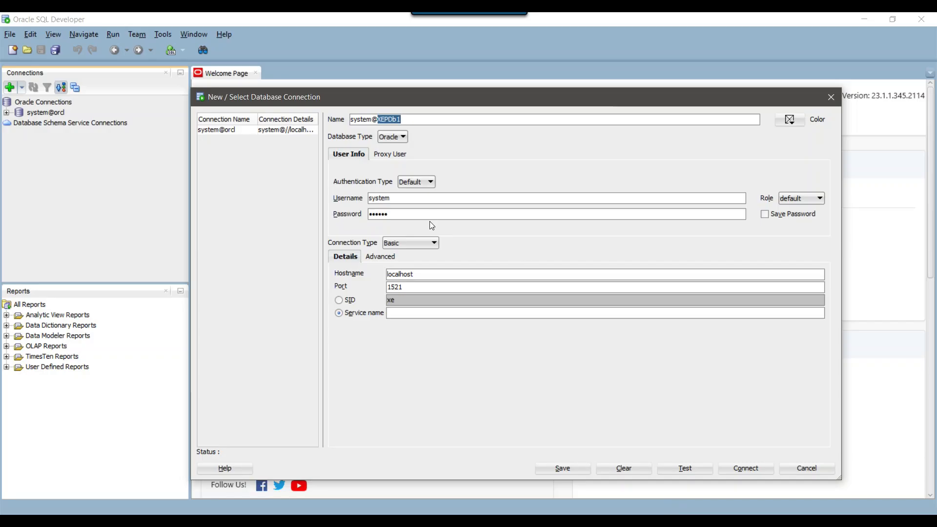
click(408, 119)
key(BackSpace)
text(B)
double_click(390, 120)
key(ctrl+c)
click(409, 313)
key(ctrl+v)
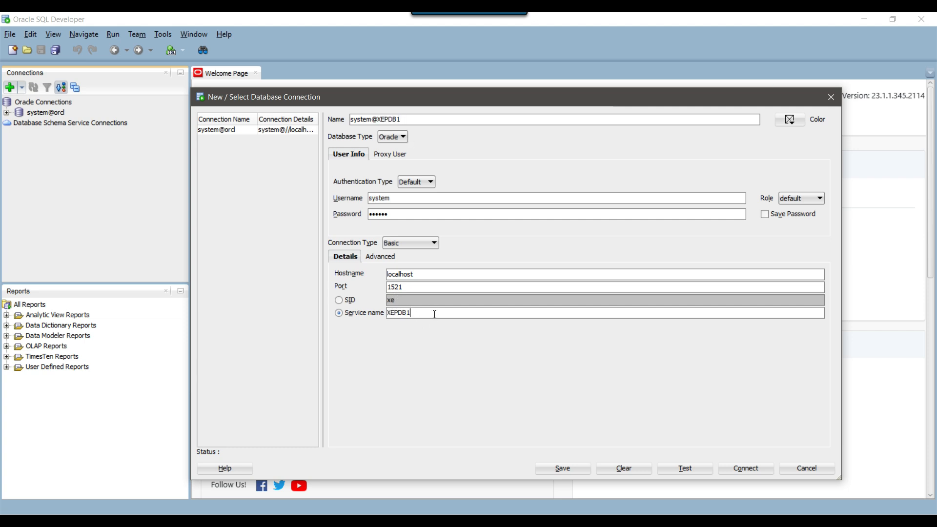
click(691, 469)
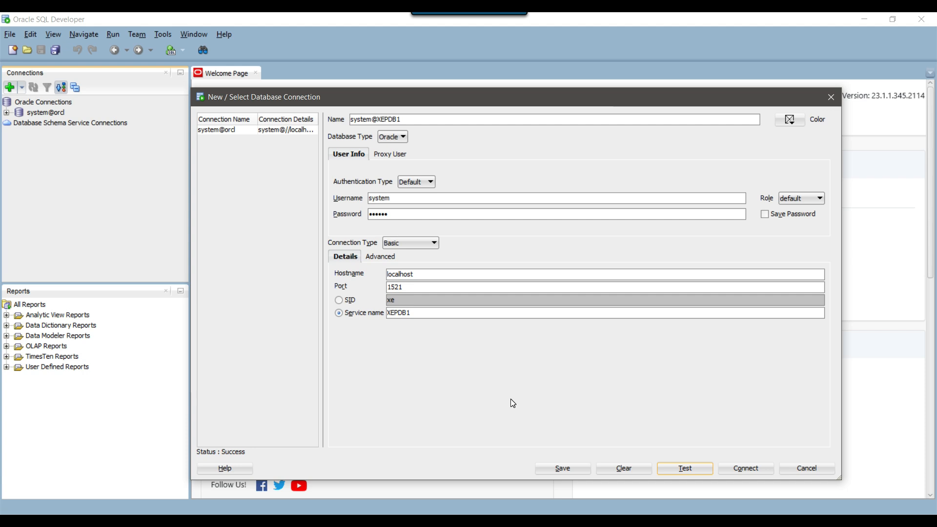
click(746, 468)
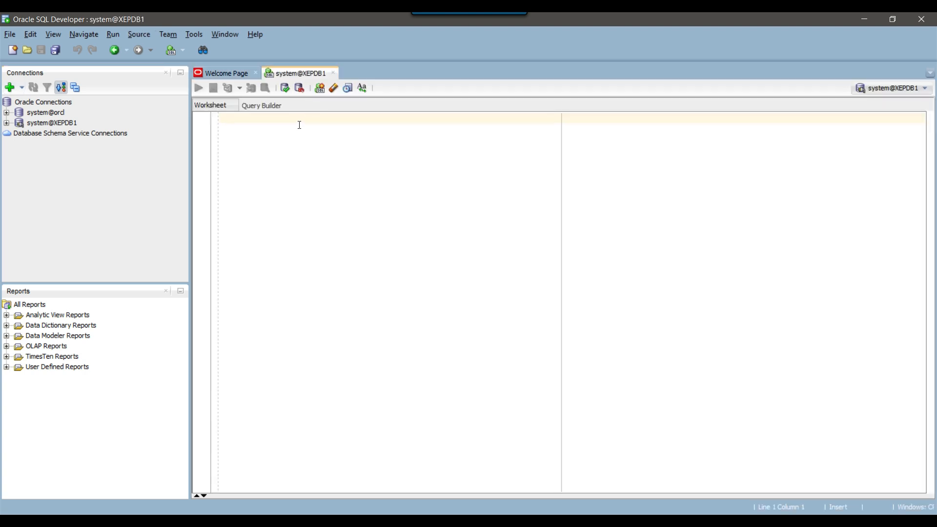
Step: Expand system@XEPDB1 and its Tables folder to list the AQ$ and LOGMNR tables
click(49, 123)
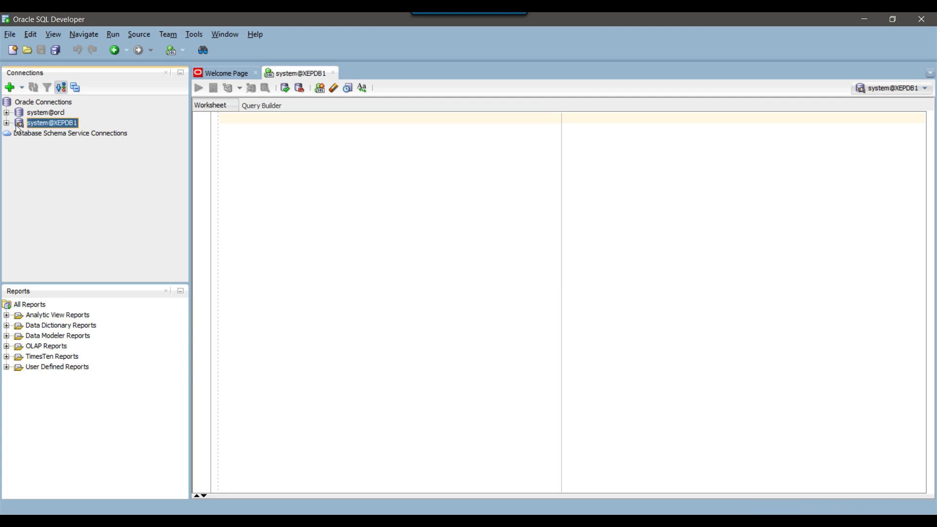
click(6, 123)
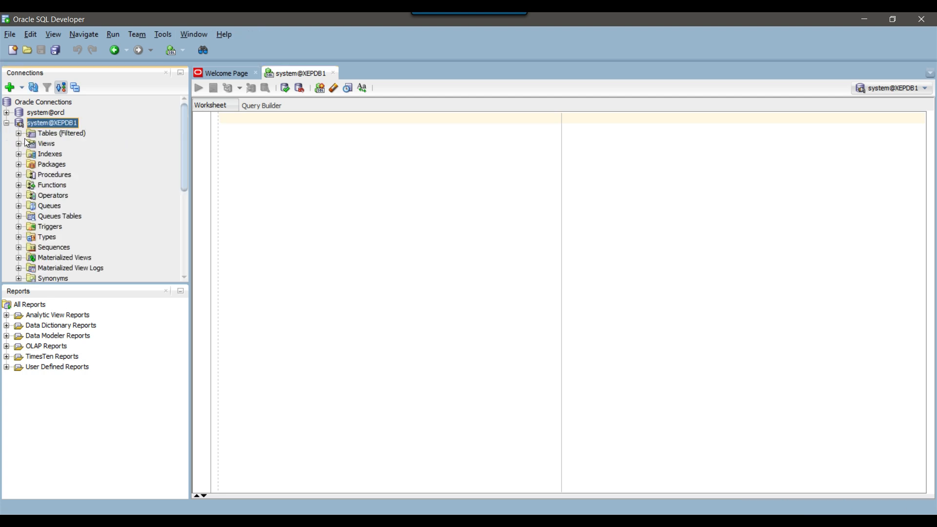
click(19, 134)
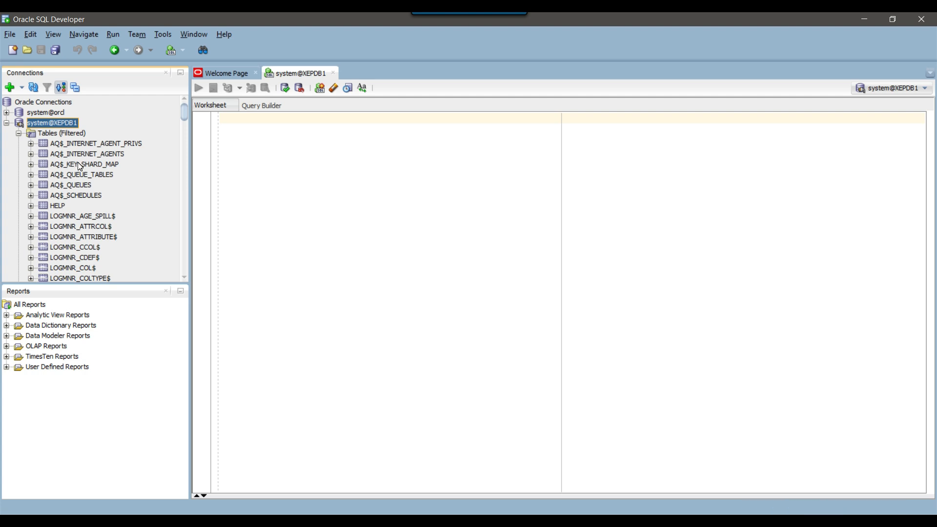
click(280, 145)
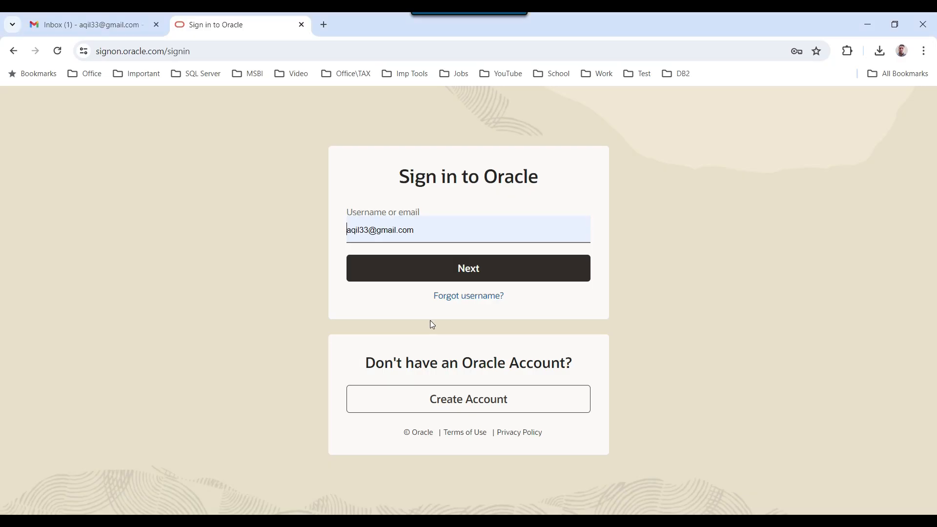
Step: Open chatgpt.com in a new Chrome Incognito window
key(ctrl+shift+n)
text(chat)
key(Return)
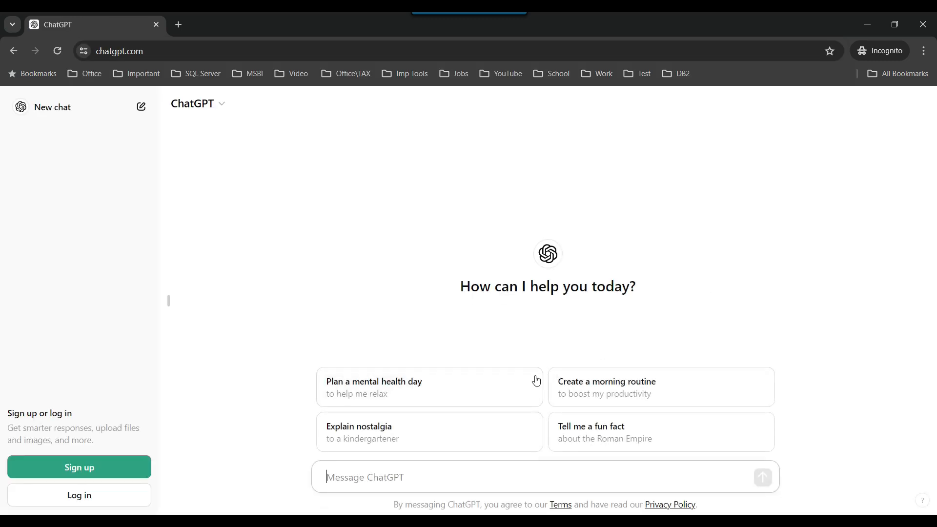
Step: Ask ChatGPT for an Oracle Employee table (EmployeeId, FirstName, LastName, DateOfJoining, Salary) with 10 inserts
click(472, 476)
text(Create)
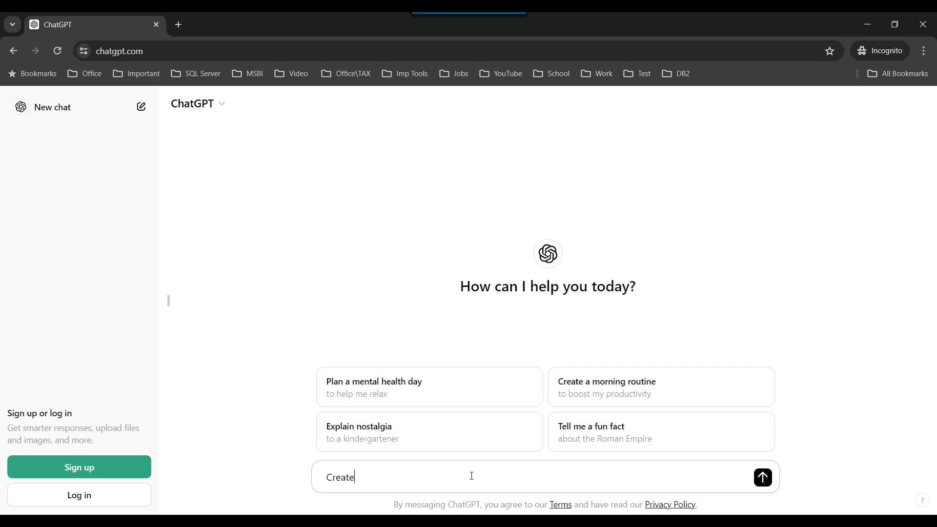
text( table Employee for Ora)
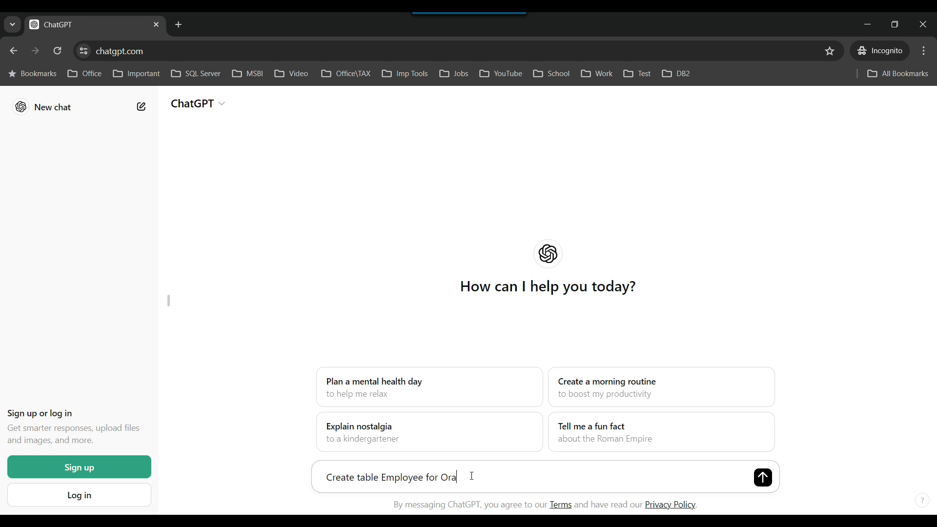
text(cle, with the columns Employ)
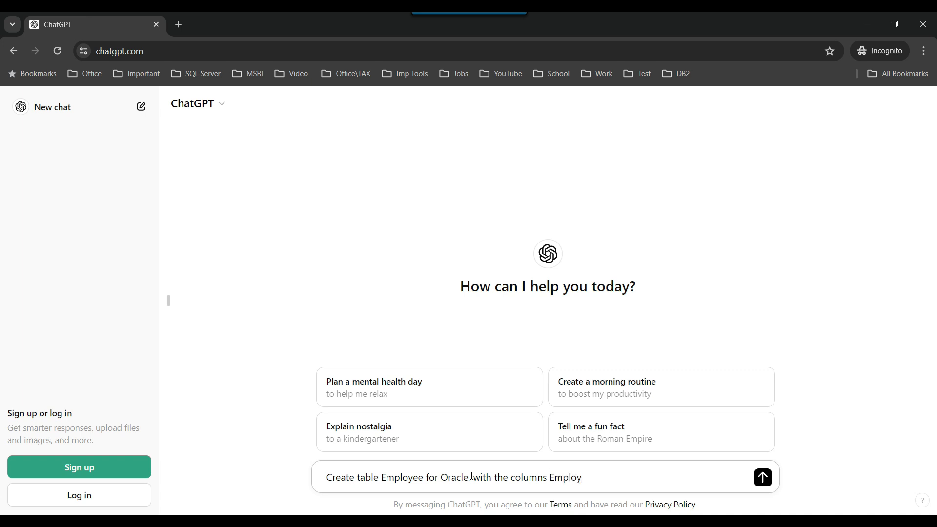
text(eeId, FirstName, LastName, DateOfJoi)
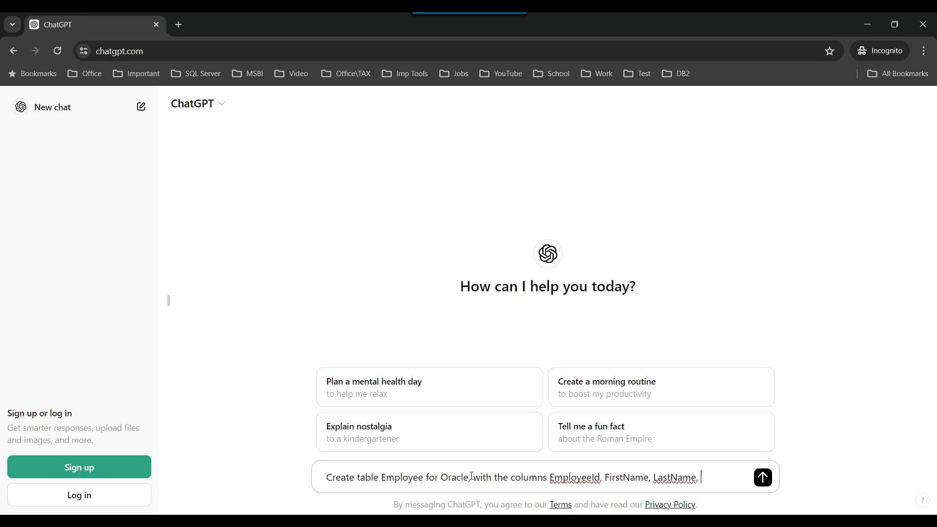
text(ni)
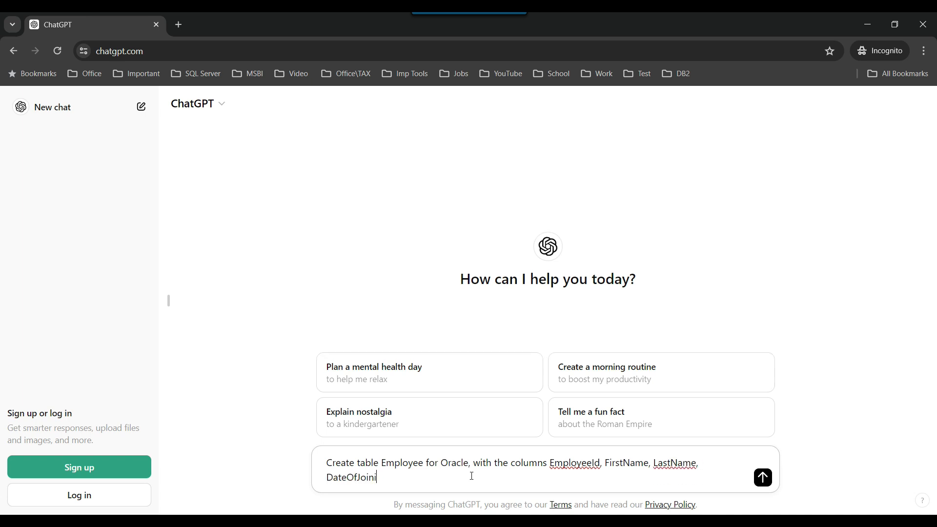
text(ng, Salary. And insert 10 records to Employee table.)
key(Return)
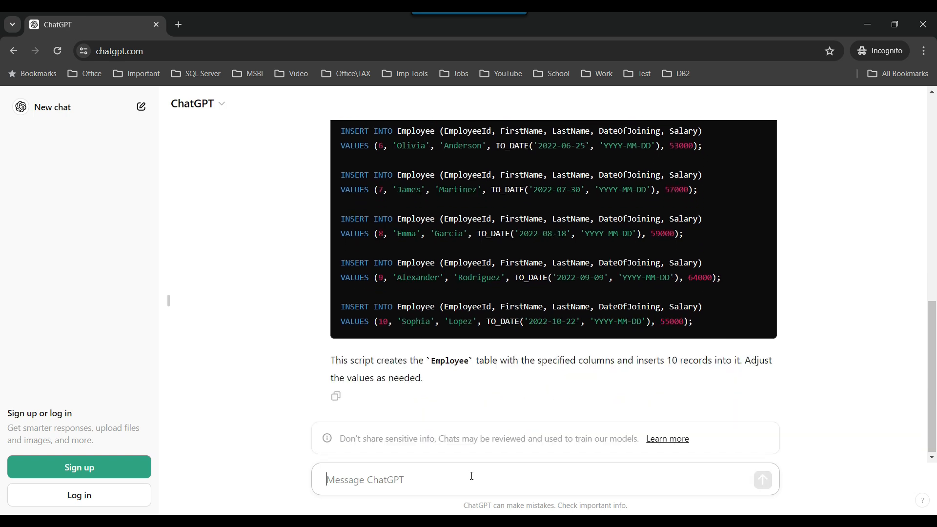
Step: Review the NUMBER and VARCHAR2 column types in ChatGPT's SQL, then copy the whole script
scroll(535, 373, up, 10)
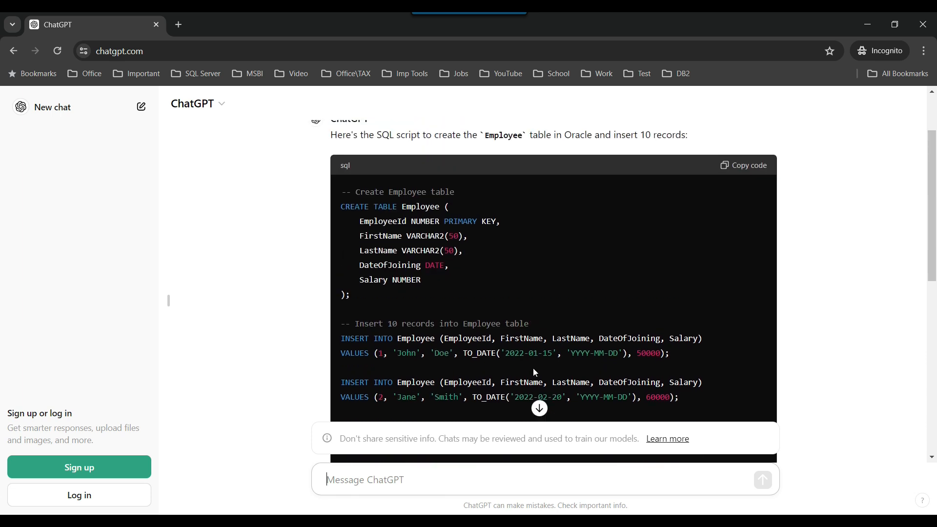
scroll(535, 372, up, 1)
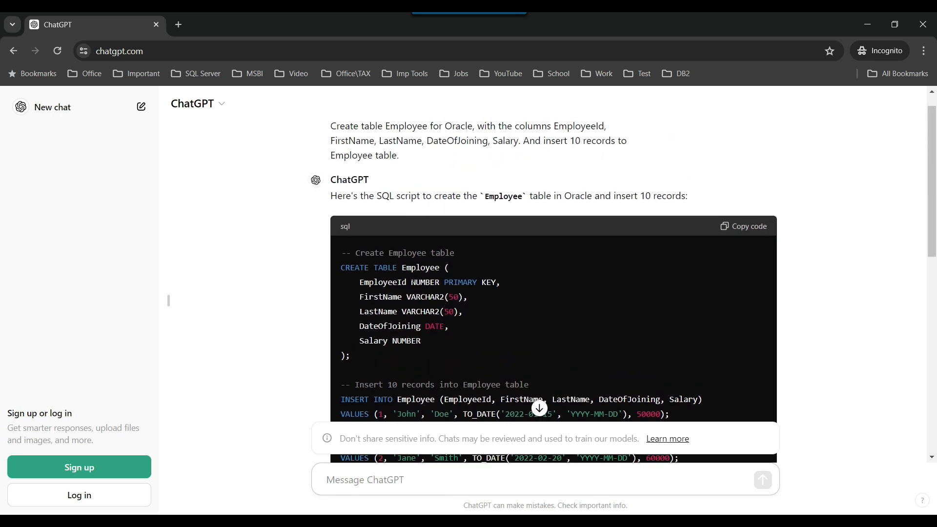
double_click(412, 282)
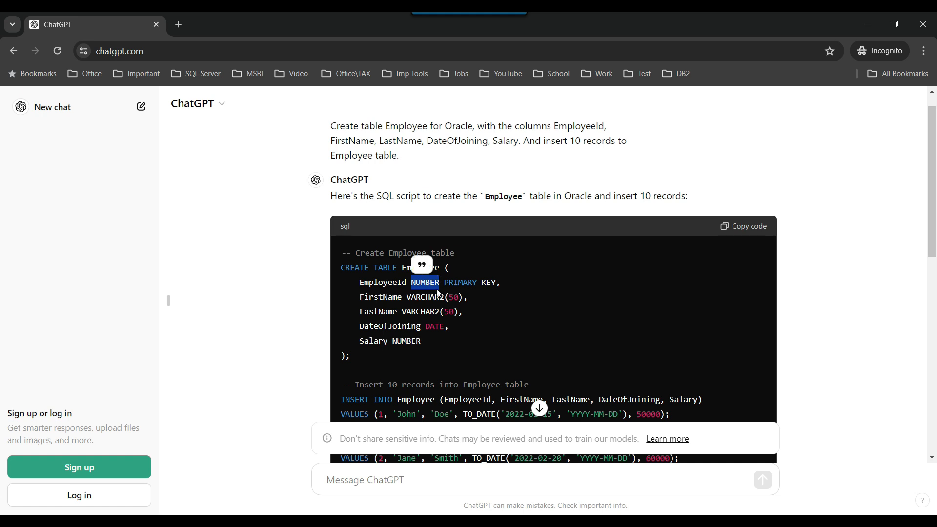
drag(406, 297, 444, 297)
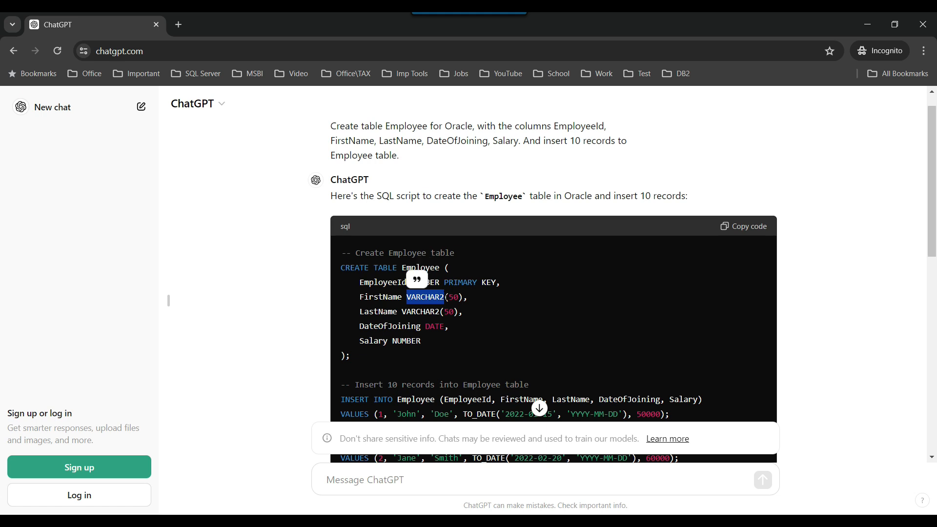
click(588, 303)
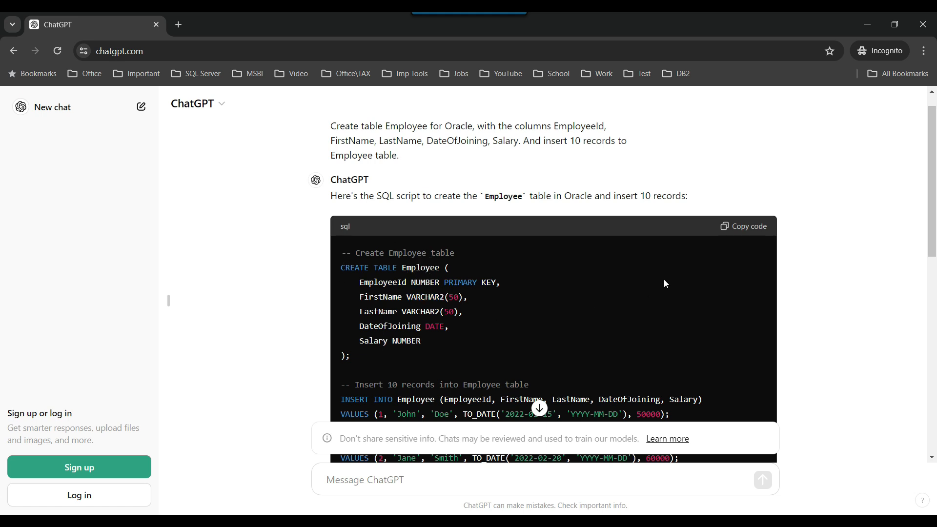
click(737, 226)
Step: Paste the Employee script into the system@XEPDB1 worksheet and run it as a script
key(alt+Tab)
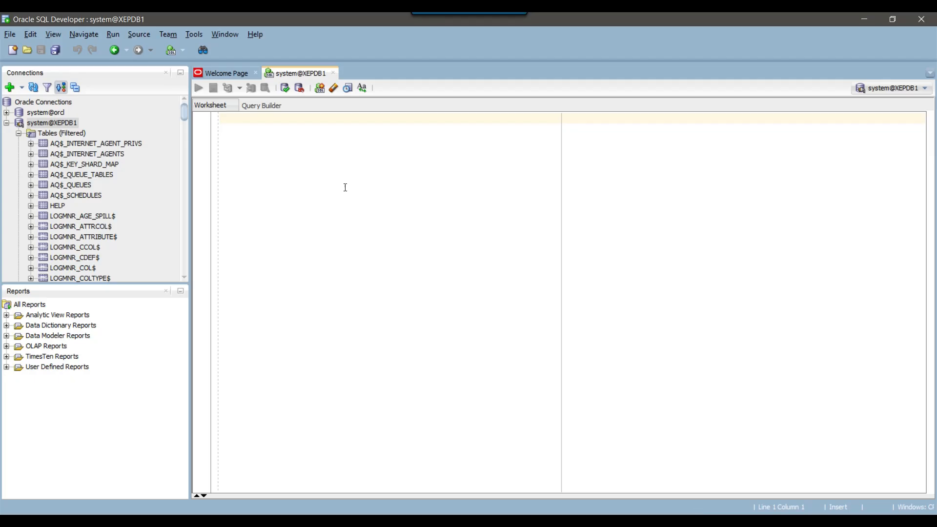
key(ctrl+v)
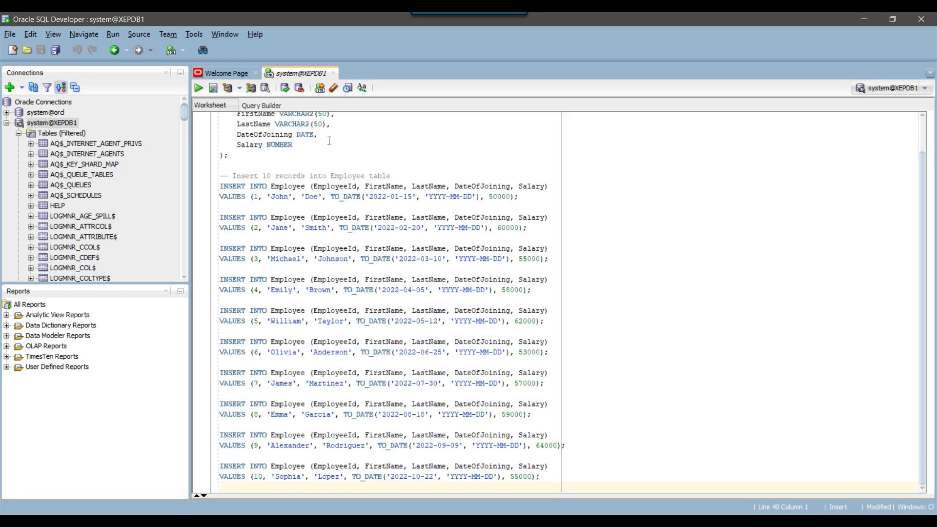
scroll(338, 155, up, 1)
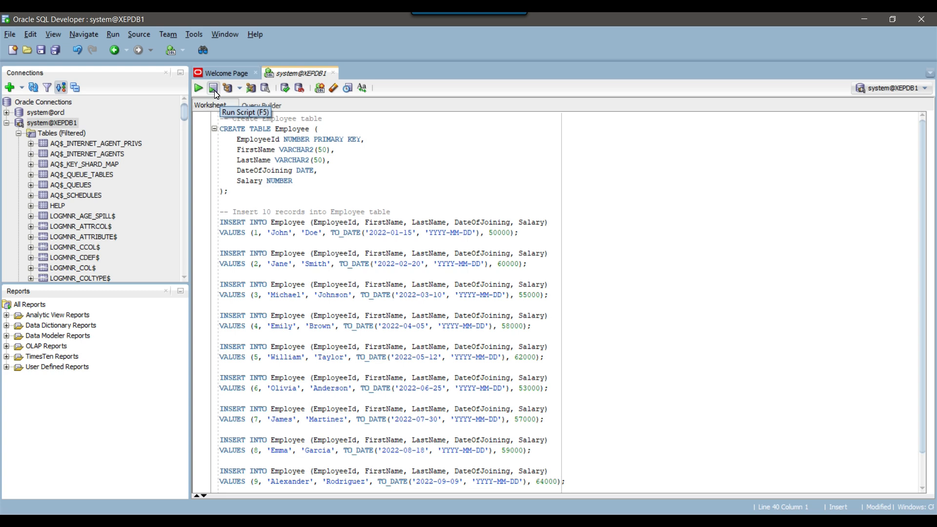
drag(220, 202, 208, 119)
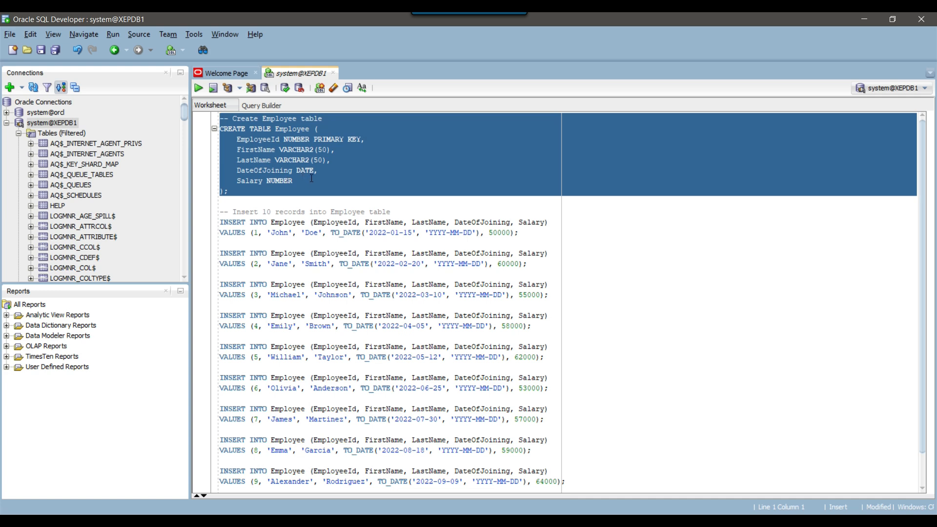
click(199, 92)
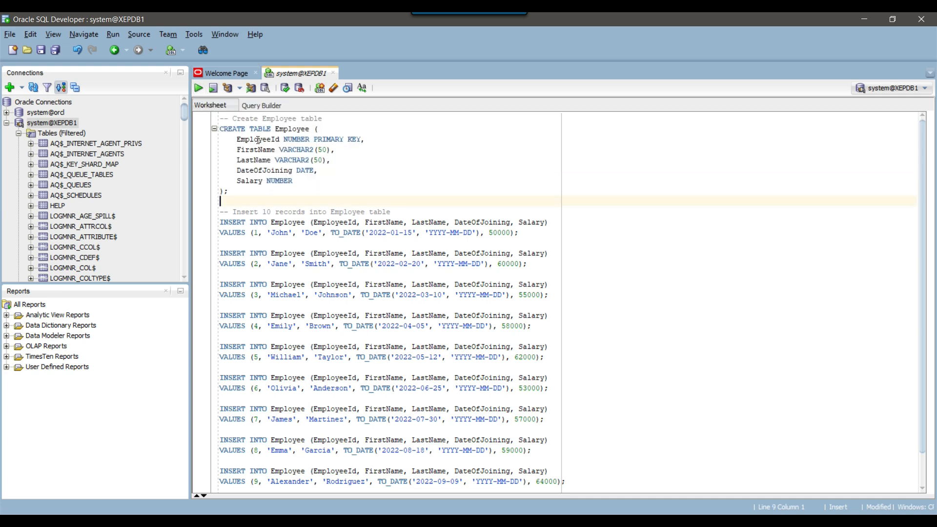
click(215, 89)
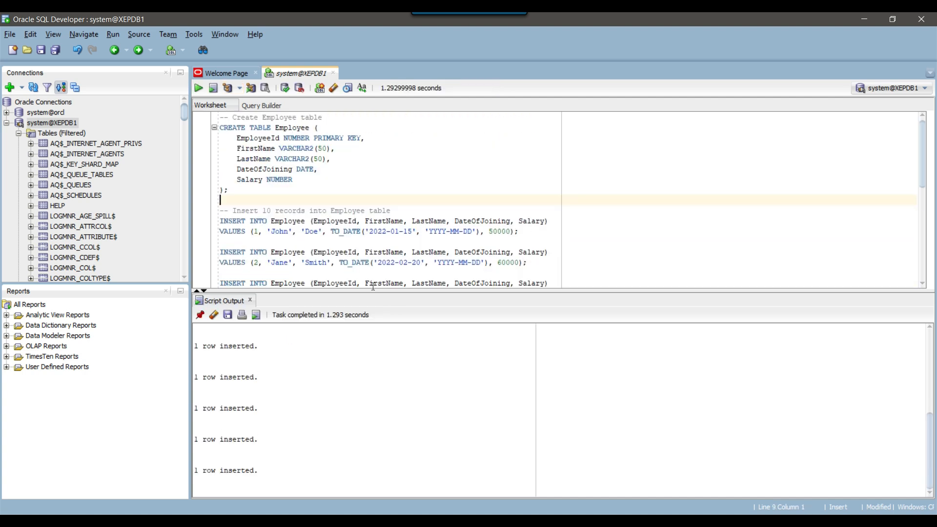
Step: Check the Script Output for the Table EMPLOYEE created message
scroll(370, 393, up, 10)
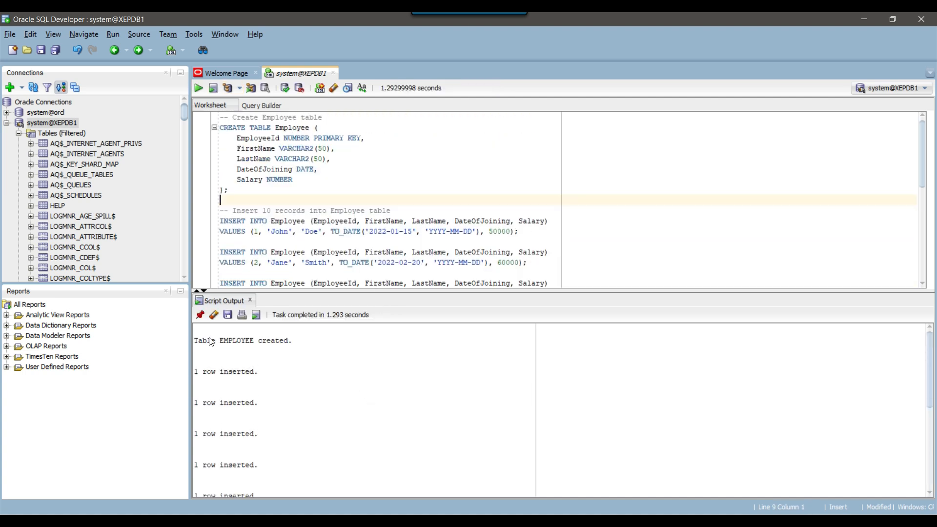
drag(194, 341, 293, 345)
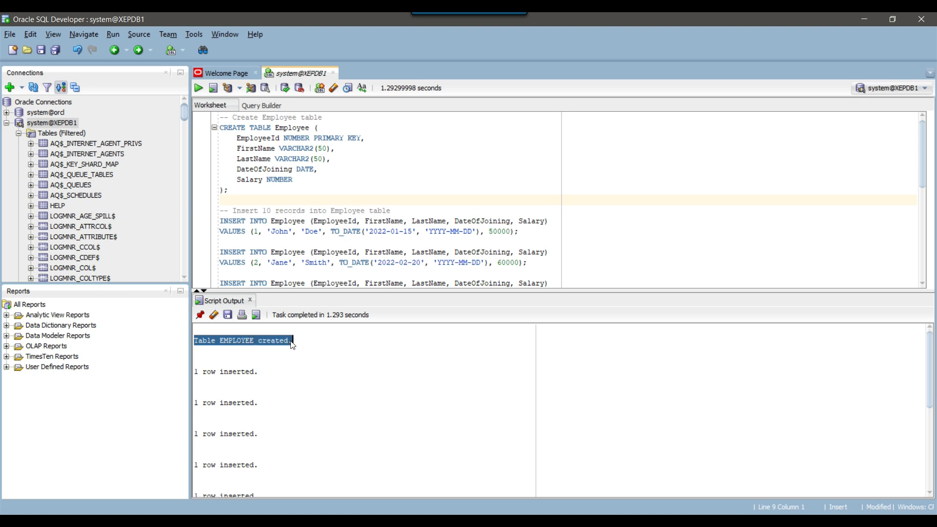
scroll(266, 377, down, 5)
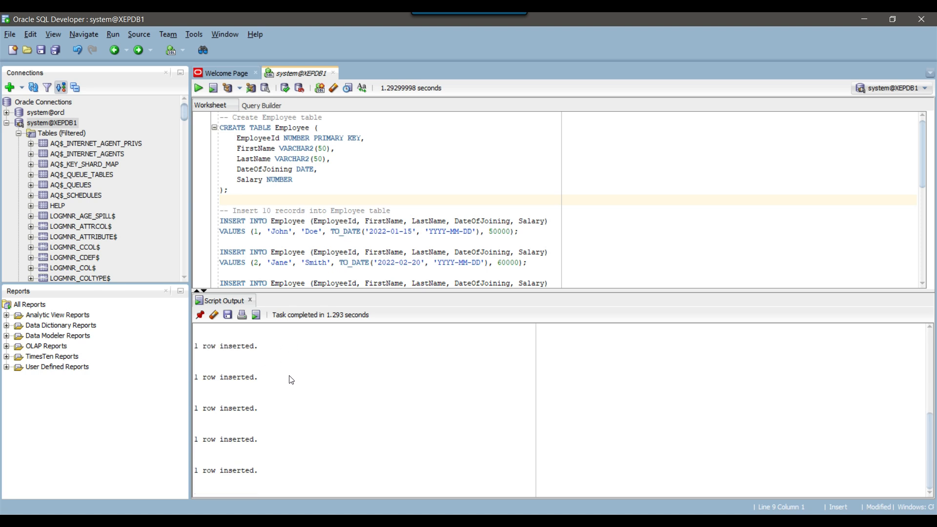
Step: Add 'select * from Employee' at the end of the worksheet and run it
key(ctrl+End)
key(Return)
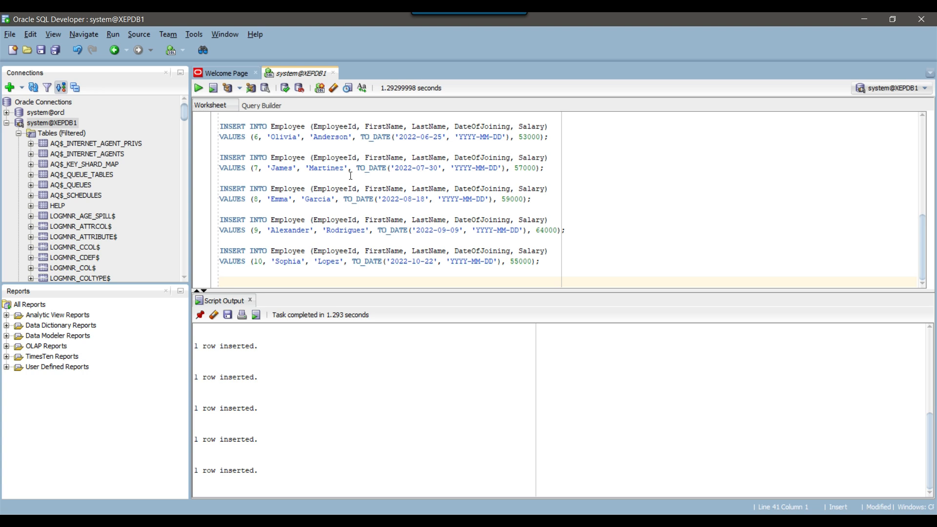
text(select * from Employee)
key(shift+Home)
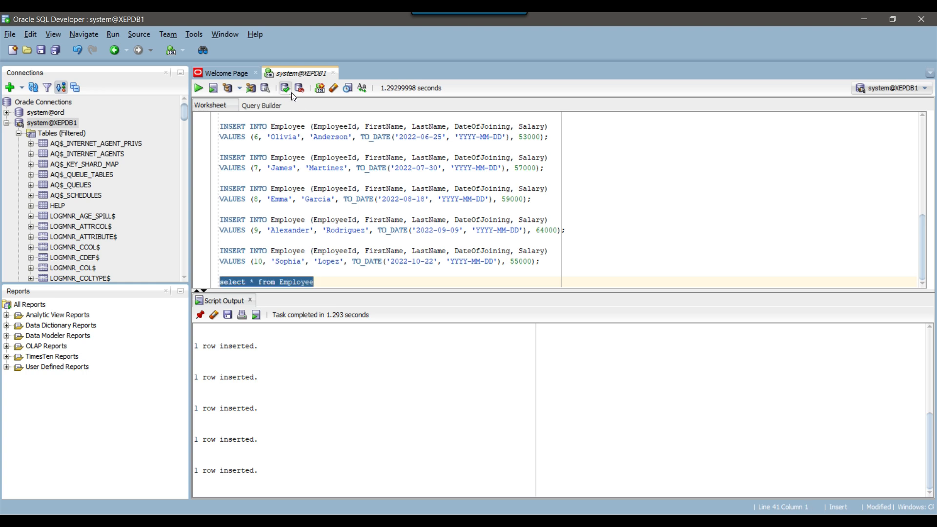
click(197, 89)
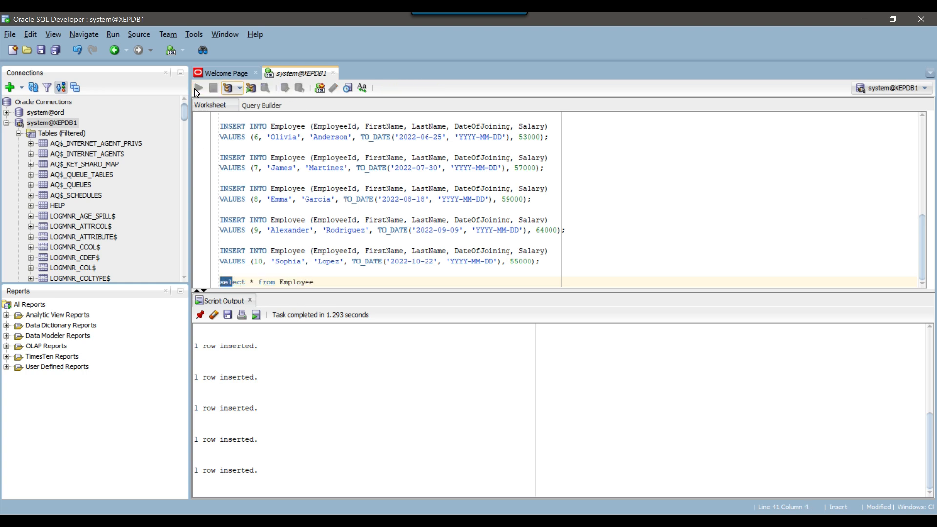